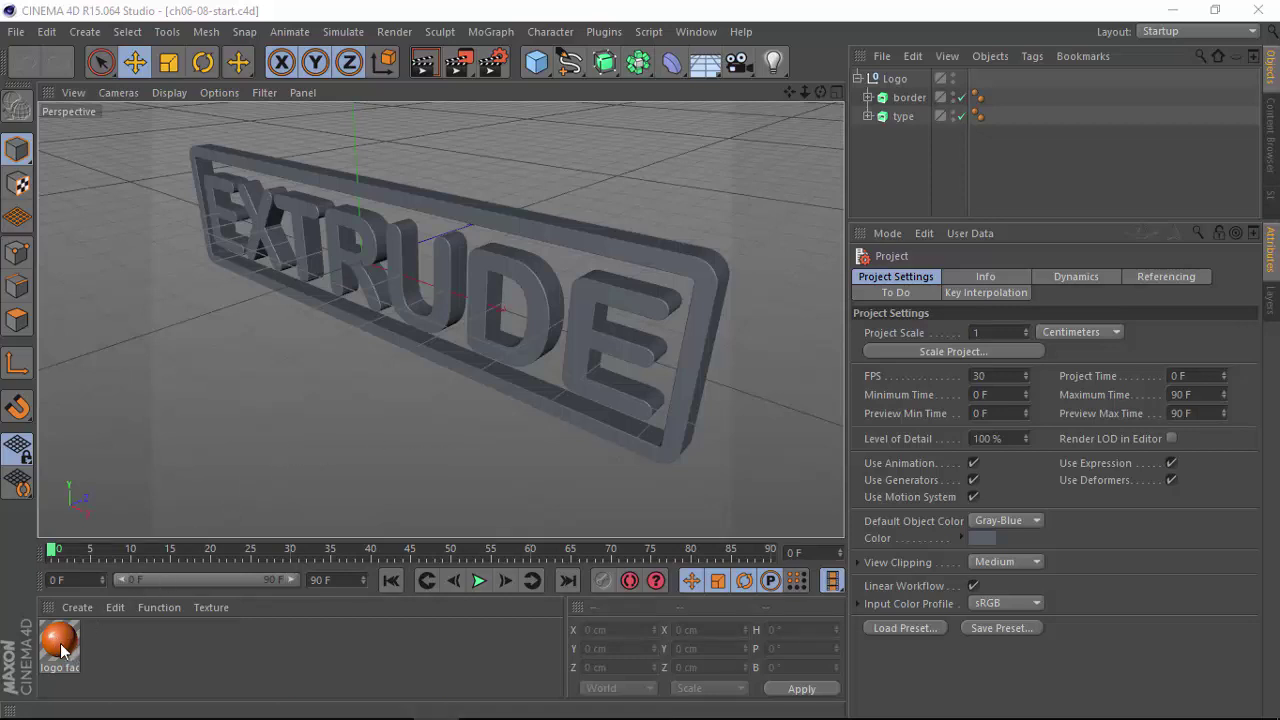
# Apply the logo face material to the border and the EXTRUDE text, then render a preview
pyautogui.moveTo(62, 650)
pyautogui.mouseDown()
pyautogui.moveTo(1039, 98)
pyautogui.moveTo(988, 97)
pyautogui.mouseUp()
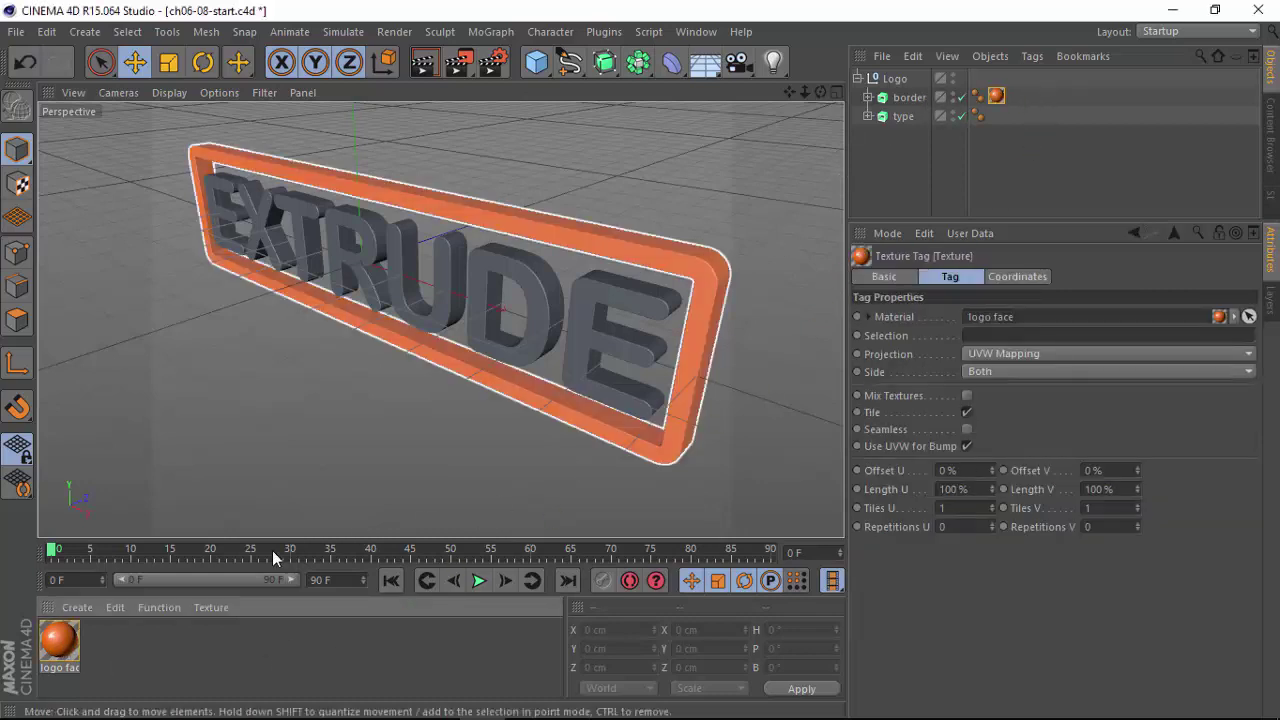
pyautogui.moveTo(52, 648); pyautogui.dragTo(909, 112)
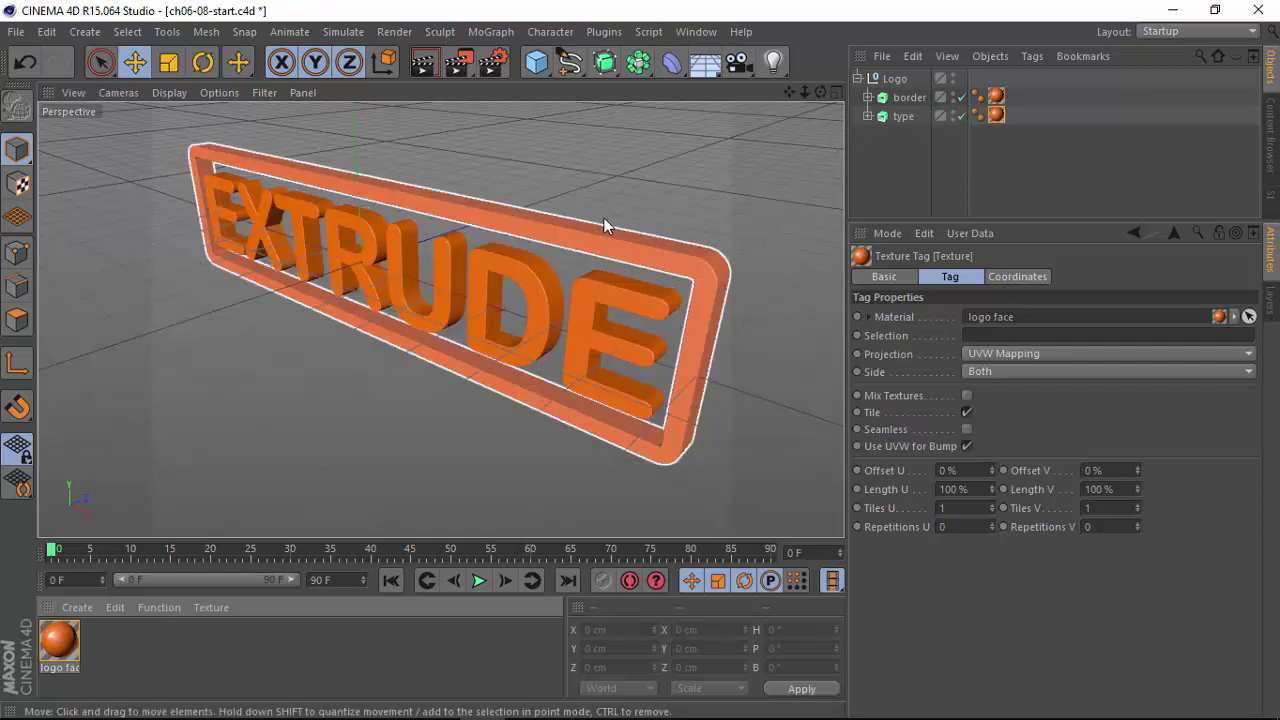
pyautogui.hotkey('ctrl', 'r')
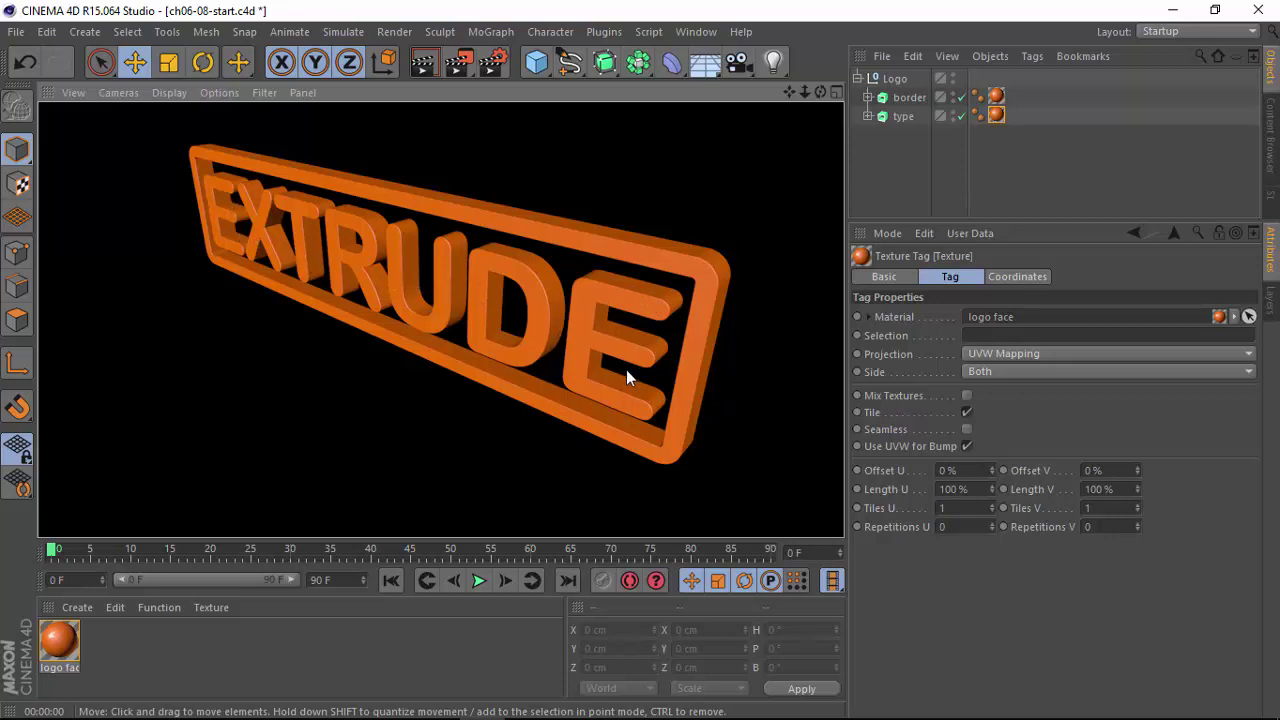
# Clear the orange logo test render from the viewport to get back to the editor view
pyautogui.click(707, 247)
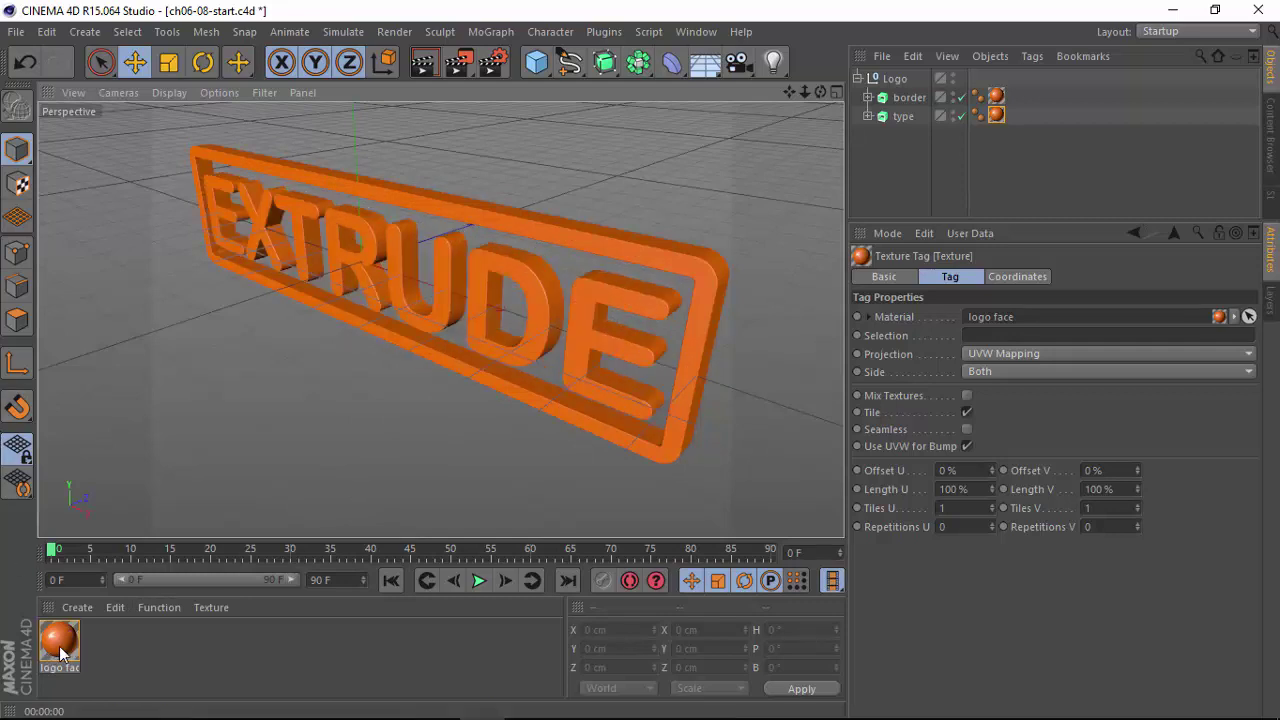
# Duplicate the logo face material and name the copy 'yanlar'
pyautogui.keyDown('ctrl'); pyautogui.moveTo(59, 646); pyautogui.dragTo(114, 662); pyautogui.keyUp('ctrl')
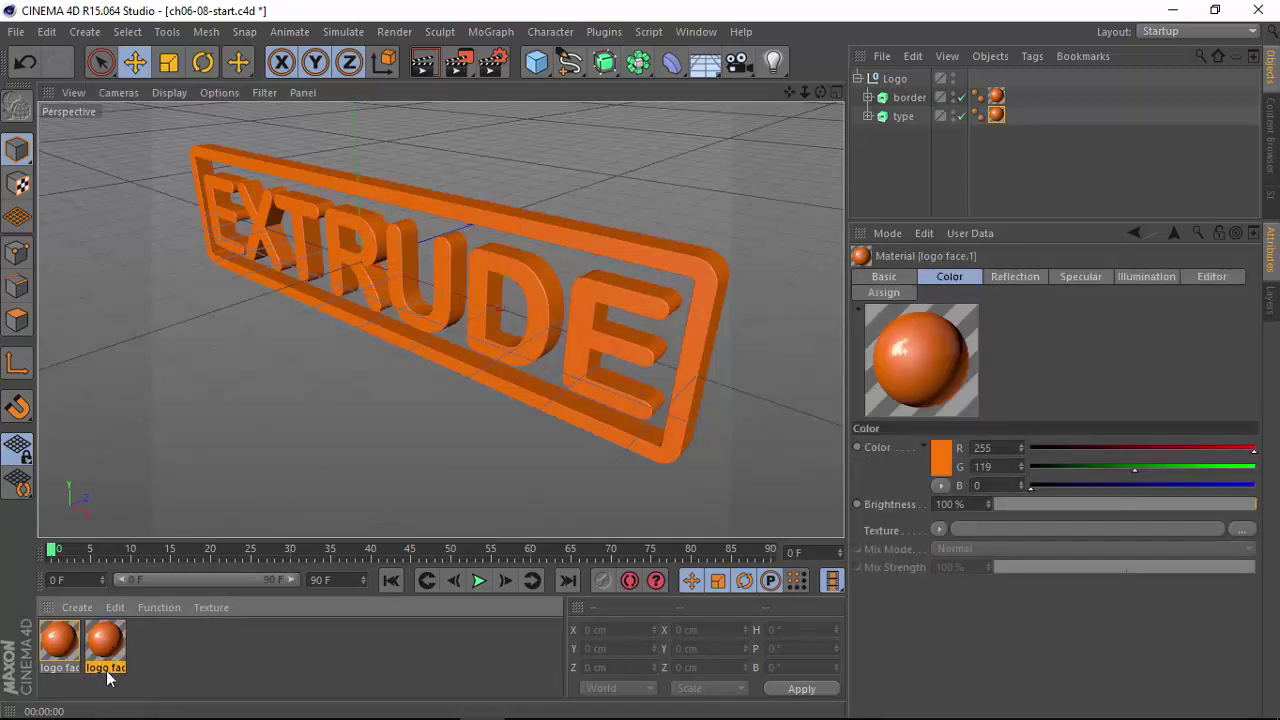
pyautogui.doubleClick(106, 667)
pyautogui.press('BackSpace')
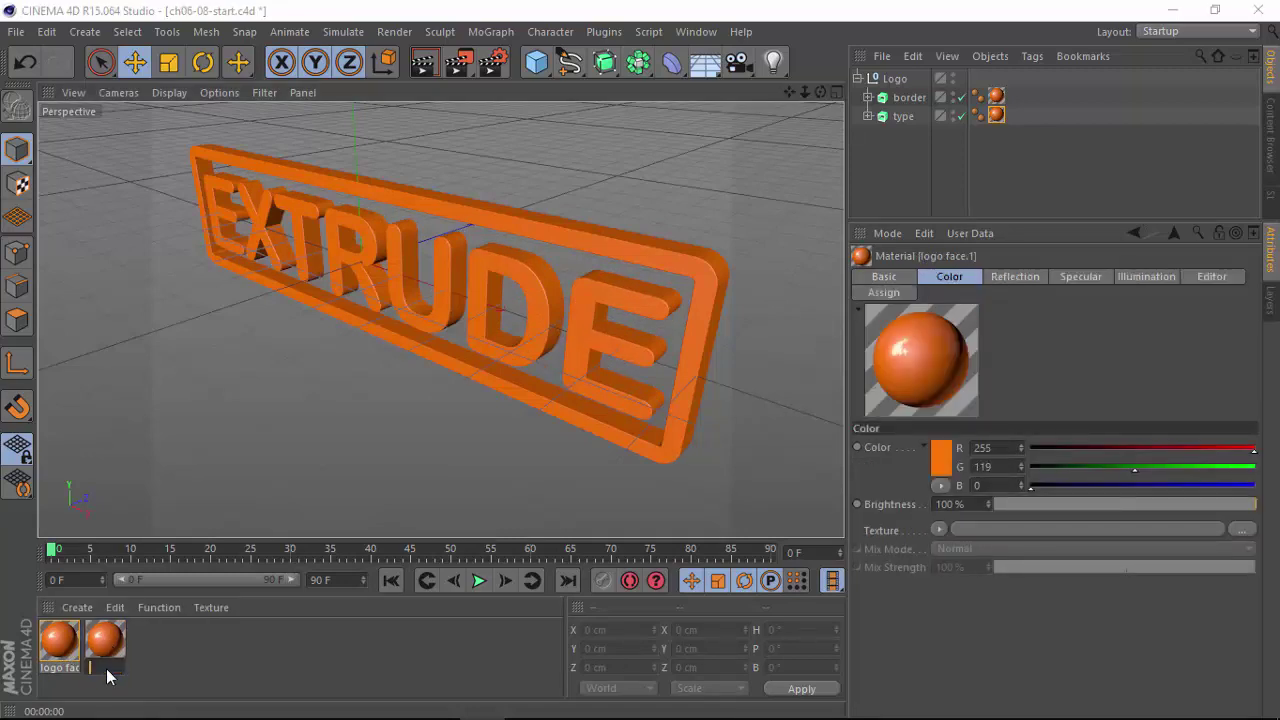
pyautogui.write('ya')
pyautogui.write('nlar')
pyautogui.press('Return')
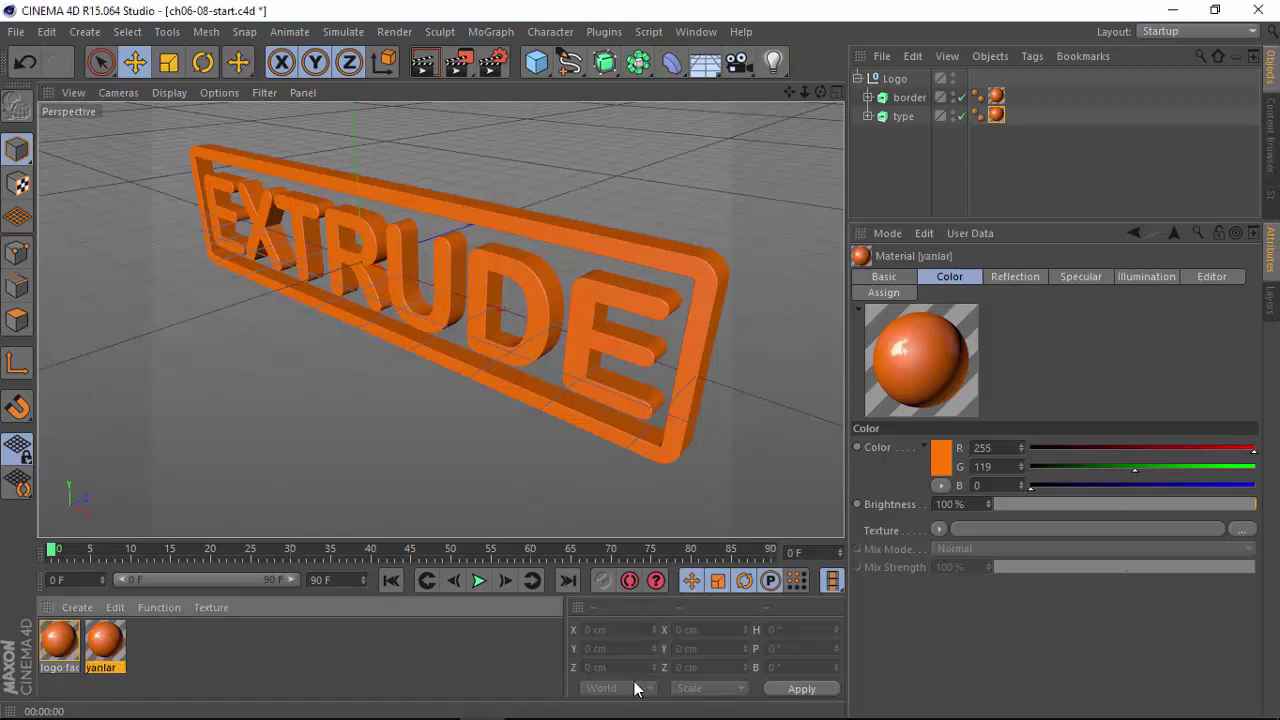
# Lower yanlar's colour brightness to 60% and apply it to the border
pyautogui.click(1014, 277)
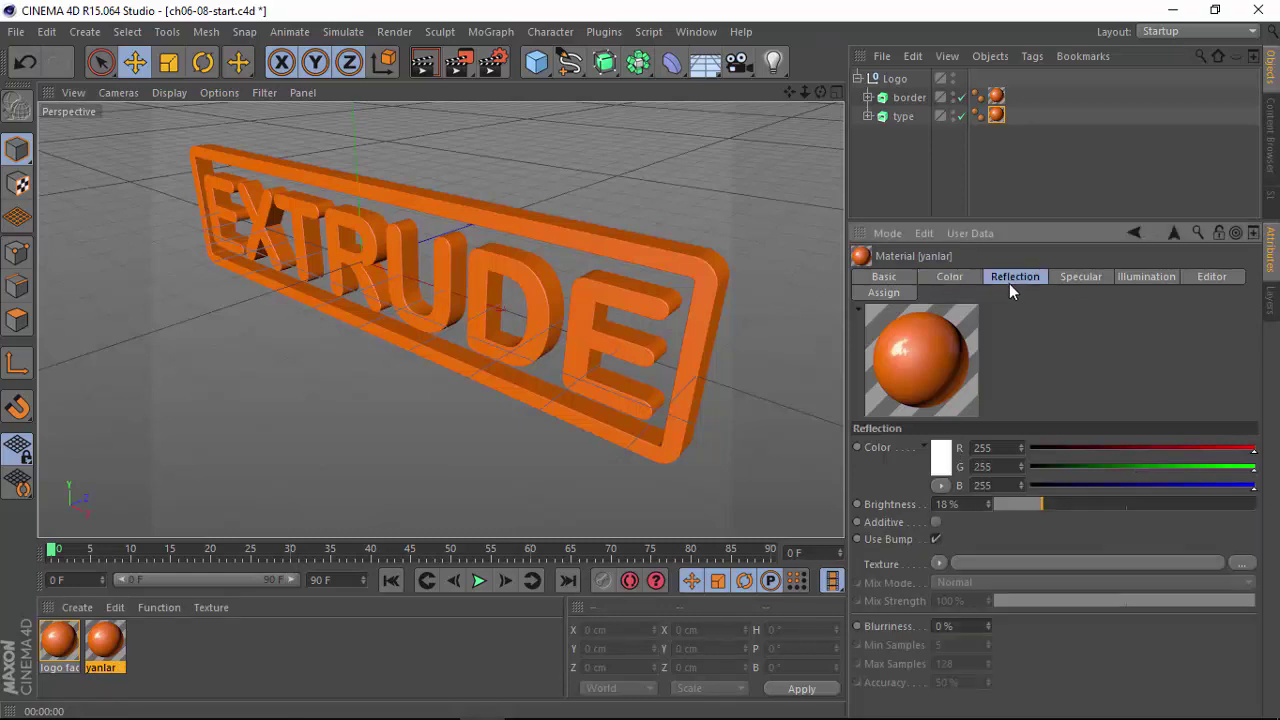
pyautogui.click(962, 280)
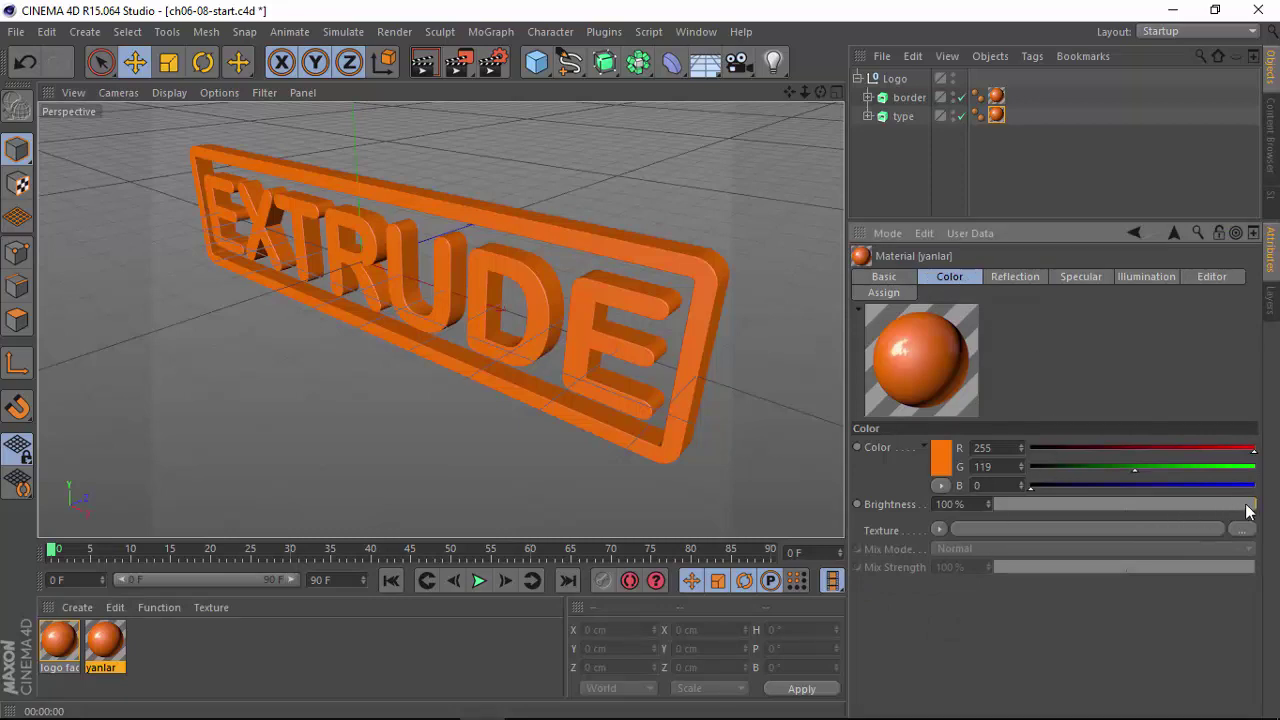
pyautogui.moveTo(1252, 504); pyautogui.dragTo(1153, 505)
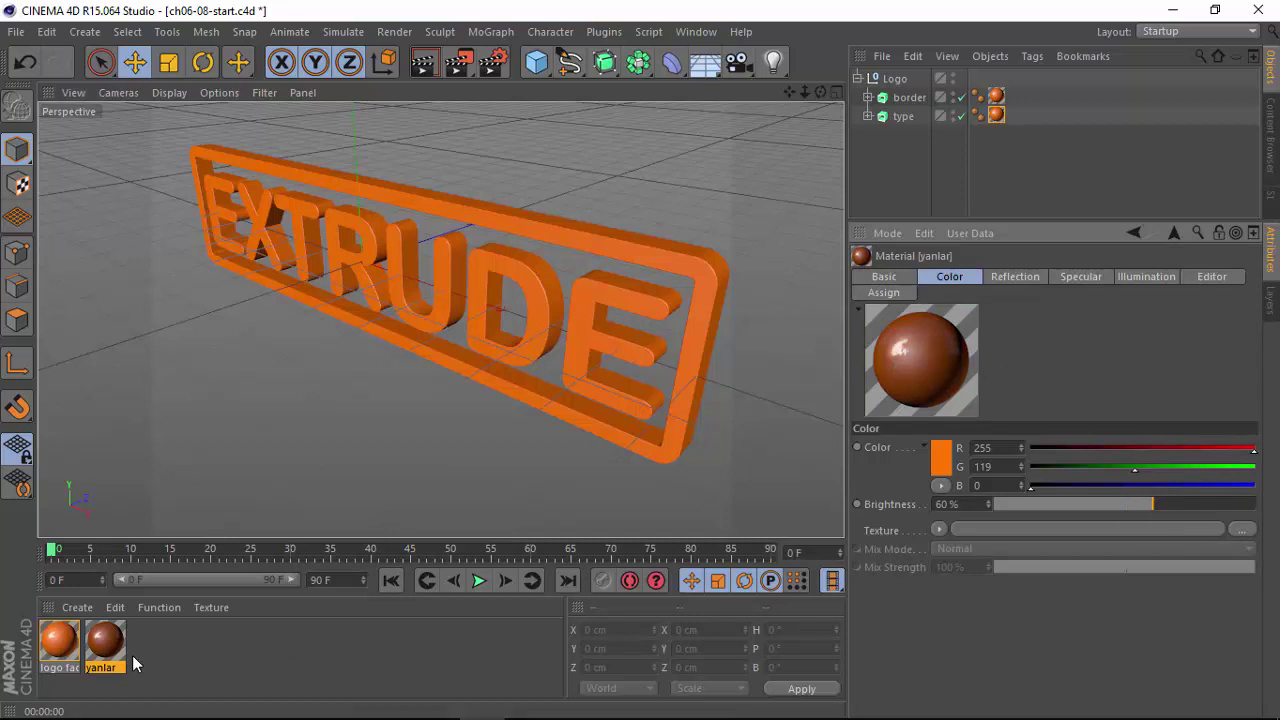
pyautogui.moveTo(113, 662)
pyautogui.mouseDown()
pyautogui.moveTo(935, 103)
pyautogui.moveTo(916, 96)
pyautogui.mouseUp()
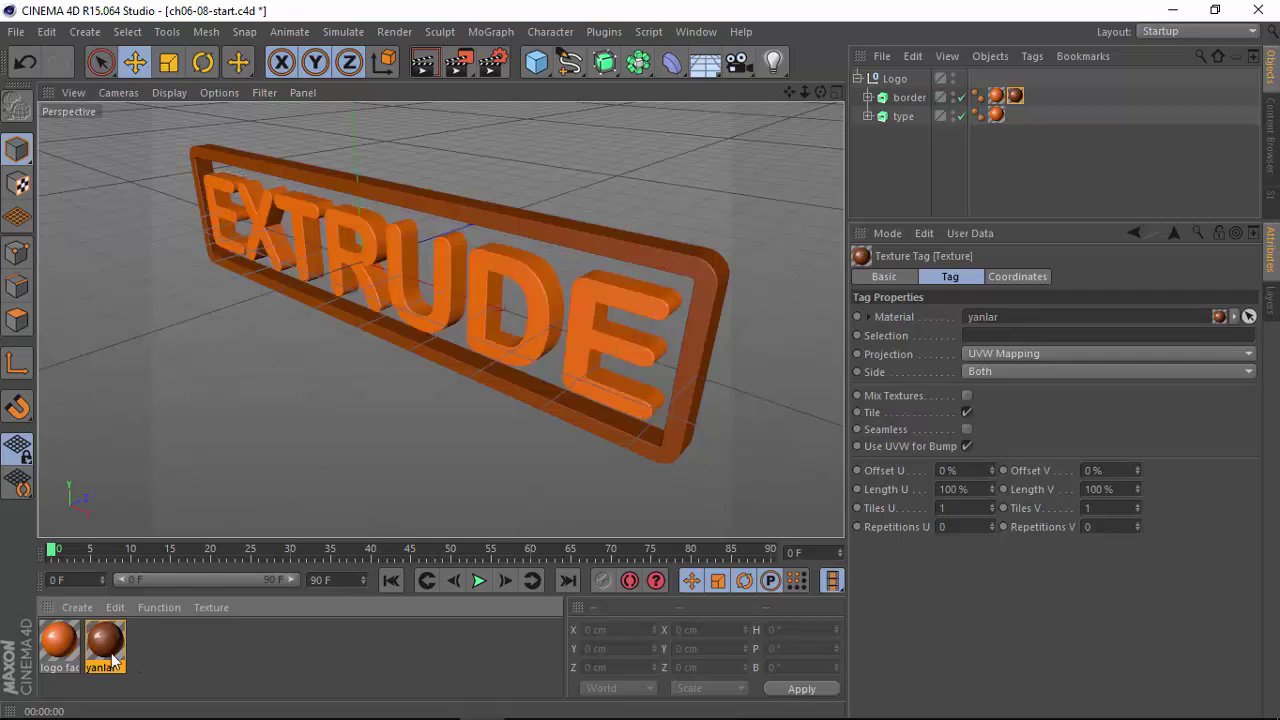
# Apply the yanlar material to the EXTRUDE text and render a check
pyautogui.moveTo(113, 660); pyautogui.dragTo(908, 120)
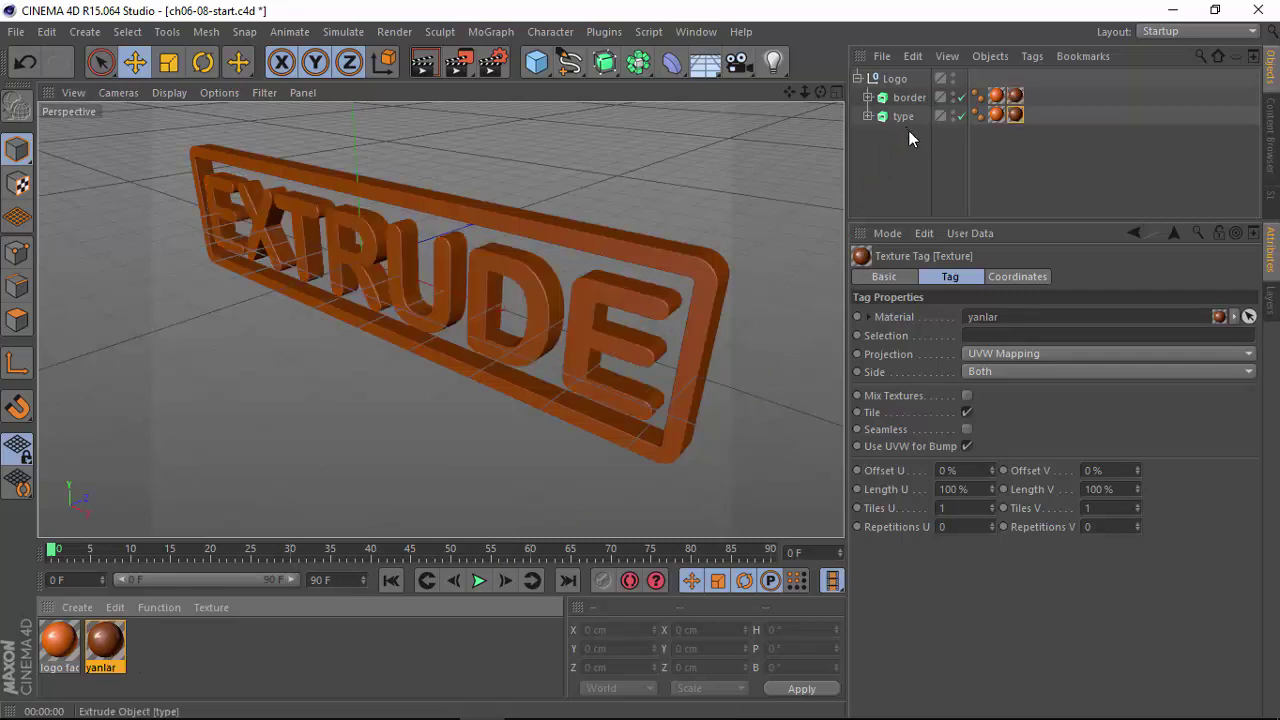
pyautogui.click(1017, 199)
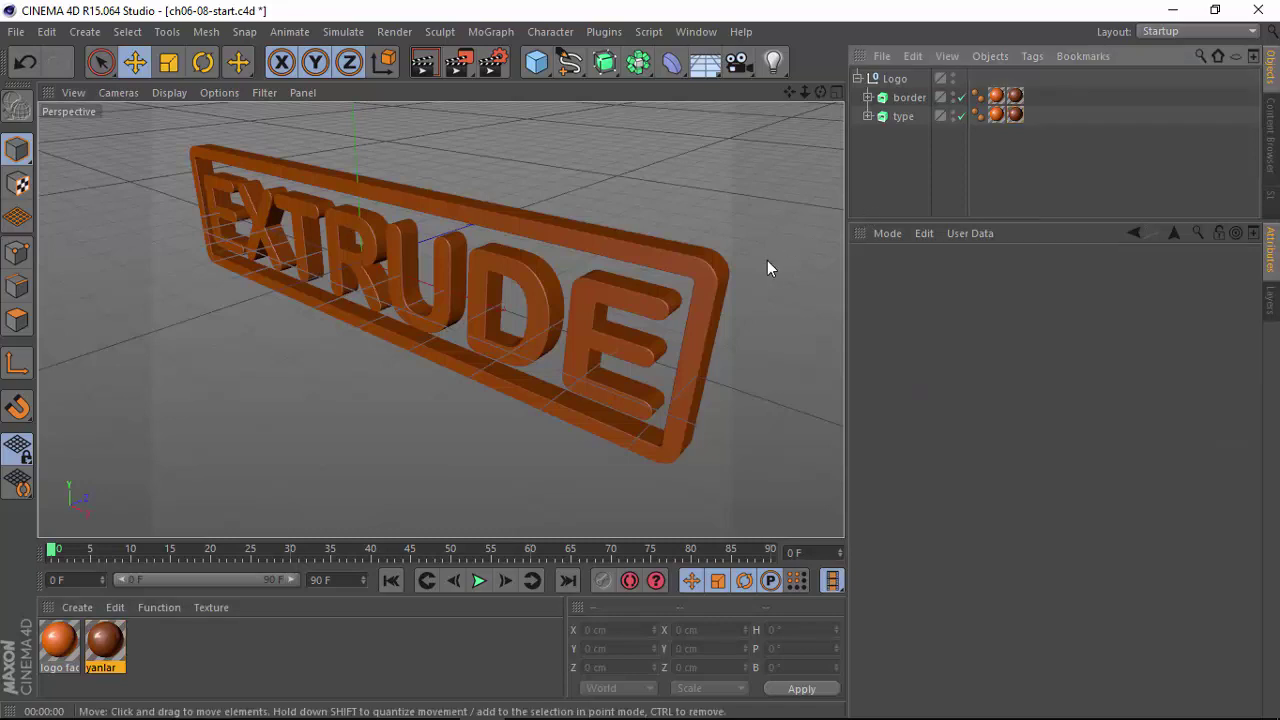
pyautogui.hotkey('ctrl', 'r')
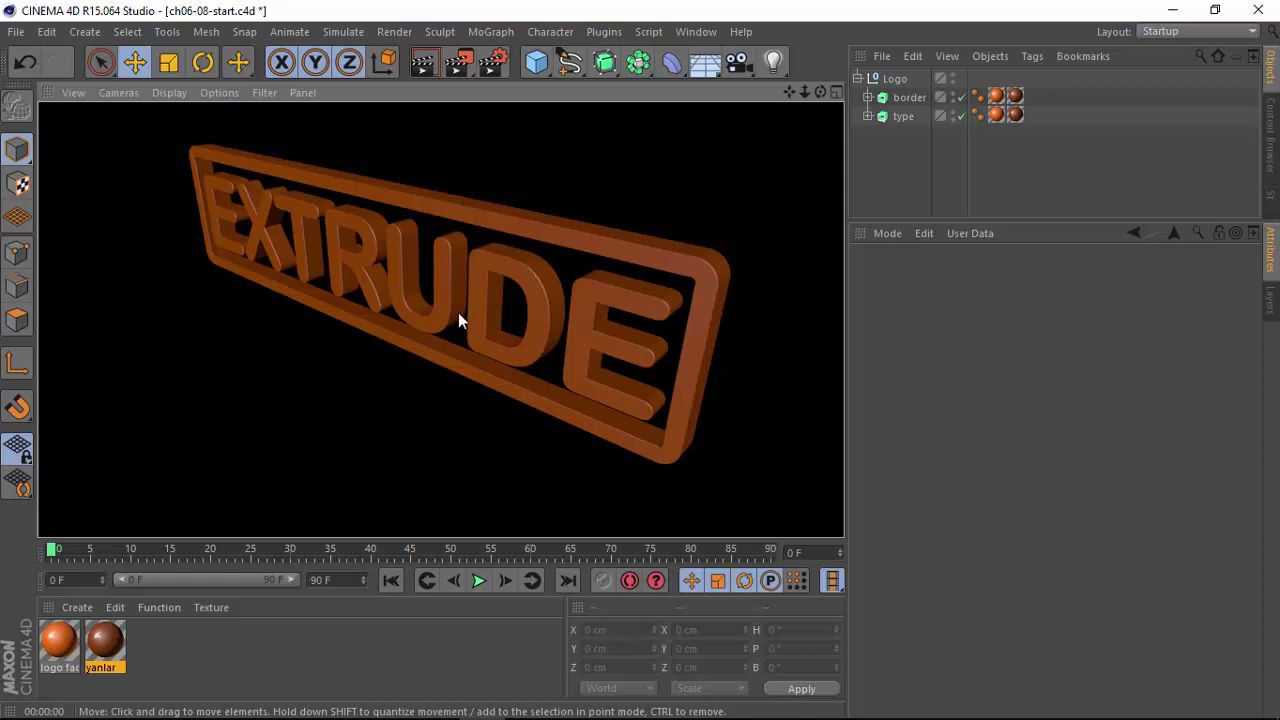
pyautogui.click(426, 390)
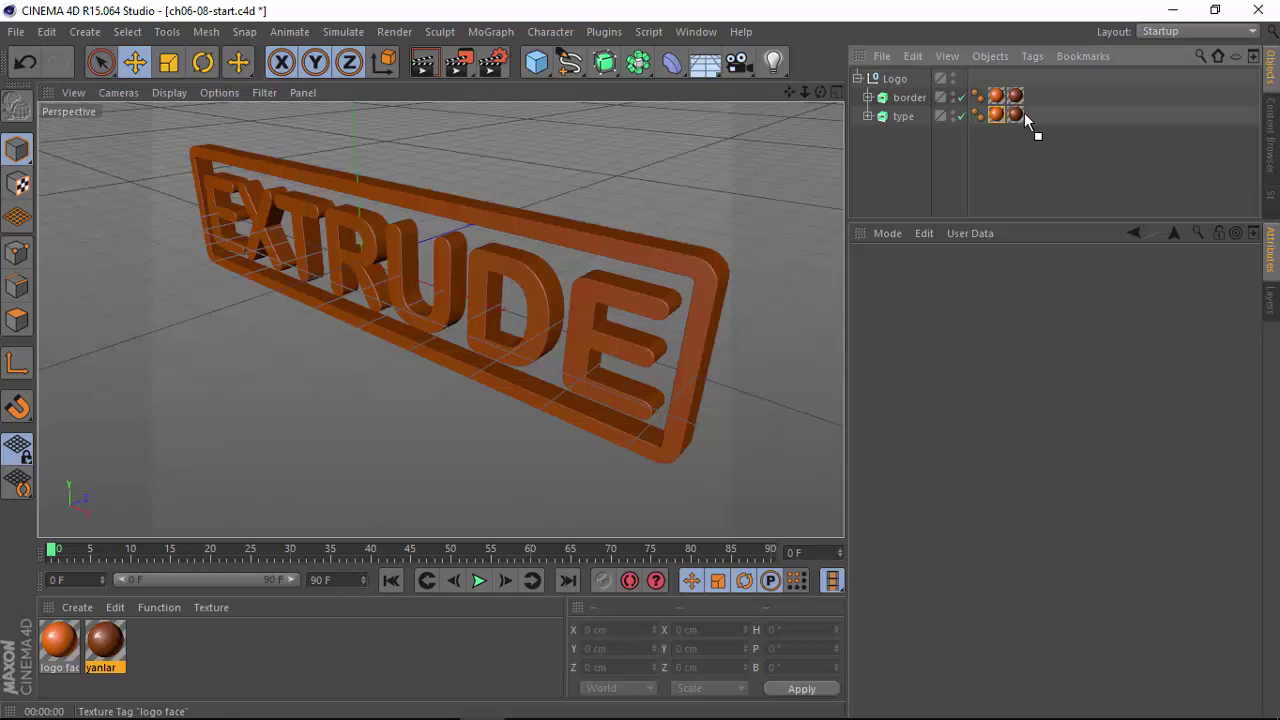
# Move the logo face tag to the right of yanlar on the text and re-render
pyautogui.moveTo(995, 117)
pyautogui.mouseDown()
pyautogui.moveTo(1022, 113)
pyautogui.moveTo(1022, 96)
pyautogui.mouseUp()
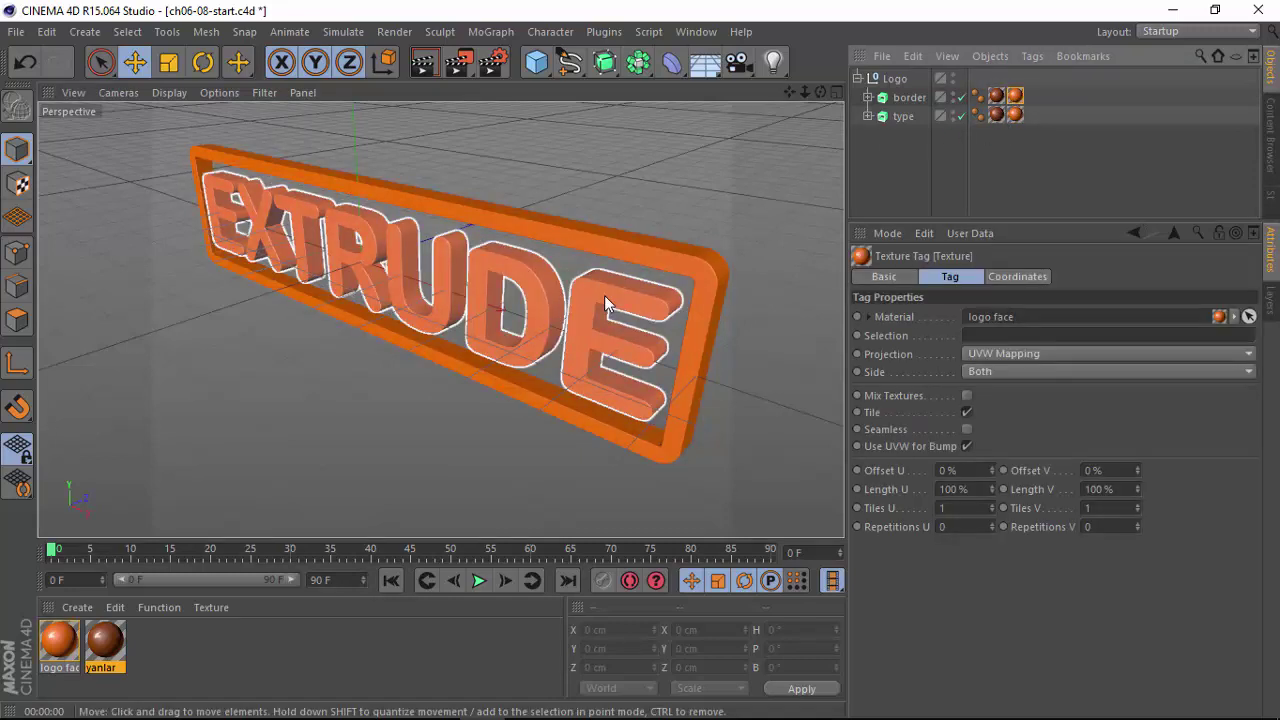
pyautogui.hotkey('ctrl', 'r')
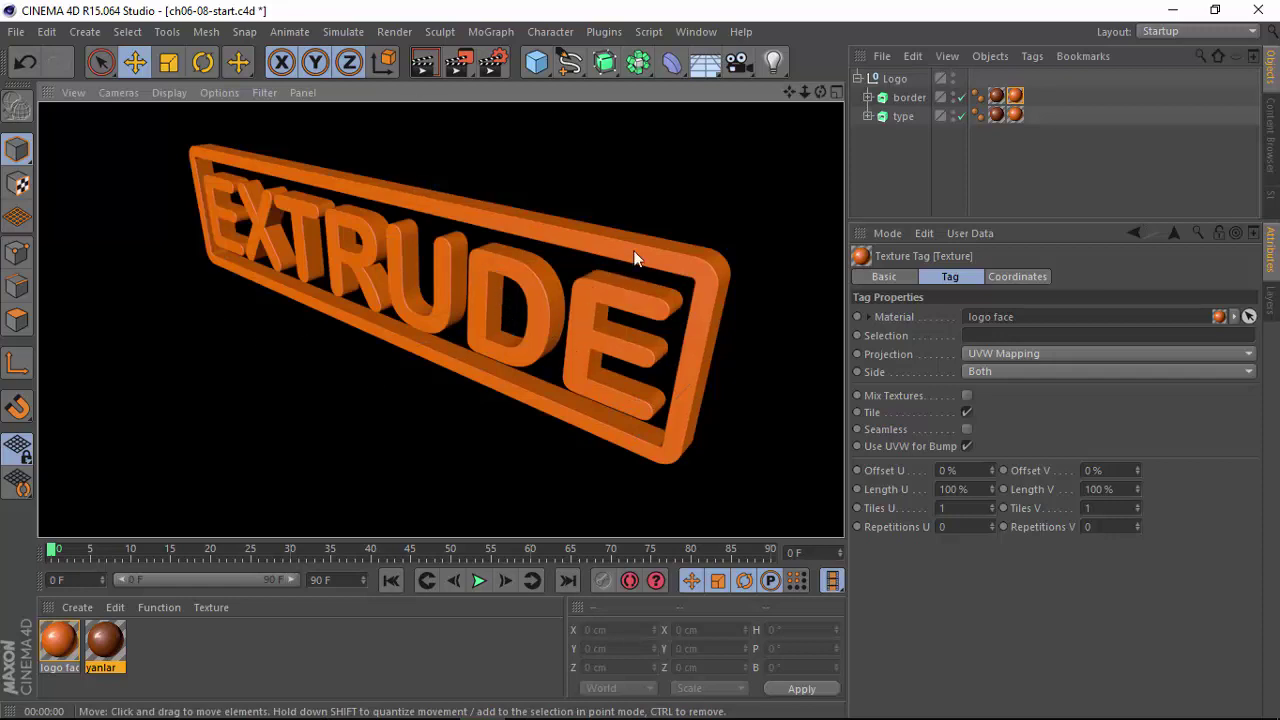
pyautogui.click(666, 312)
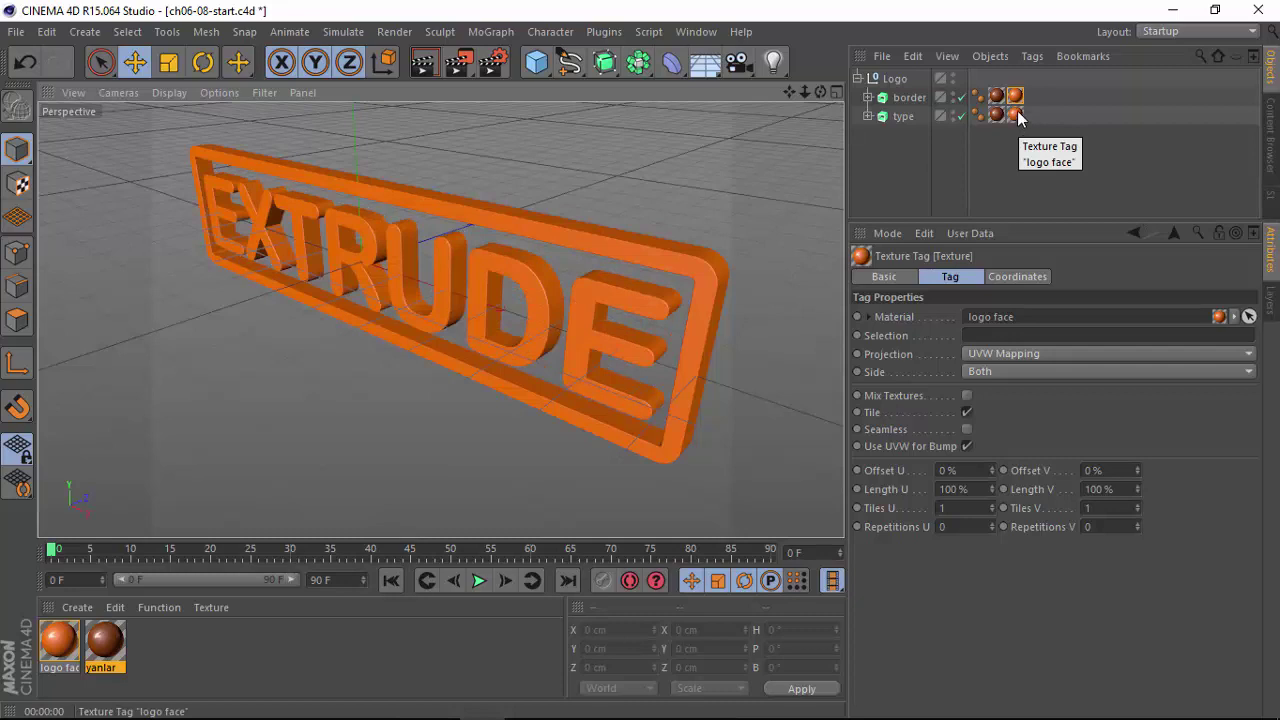
# Restrict the text's logo face tag to selection 'C'
pyautogui.click(993, 335)
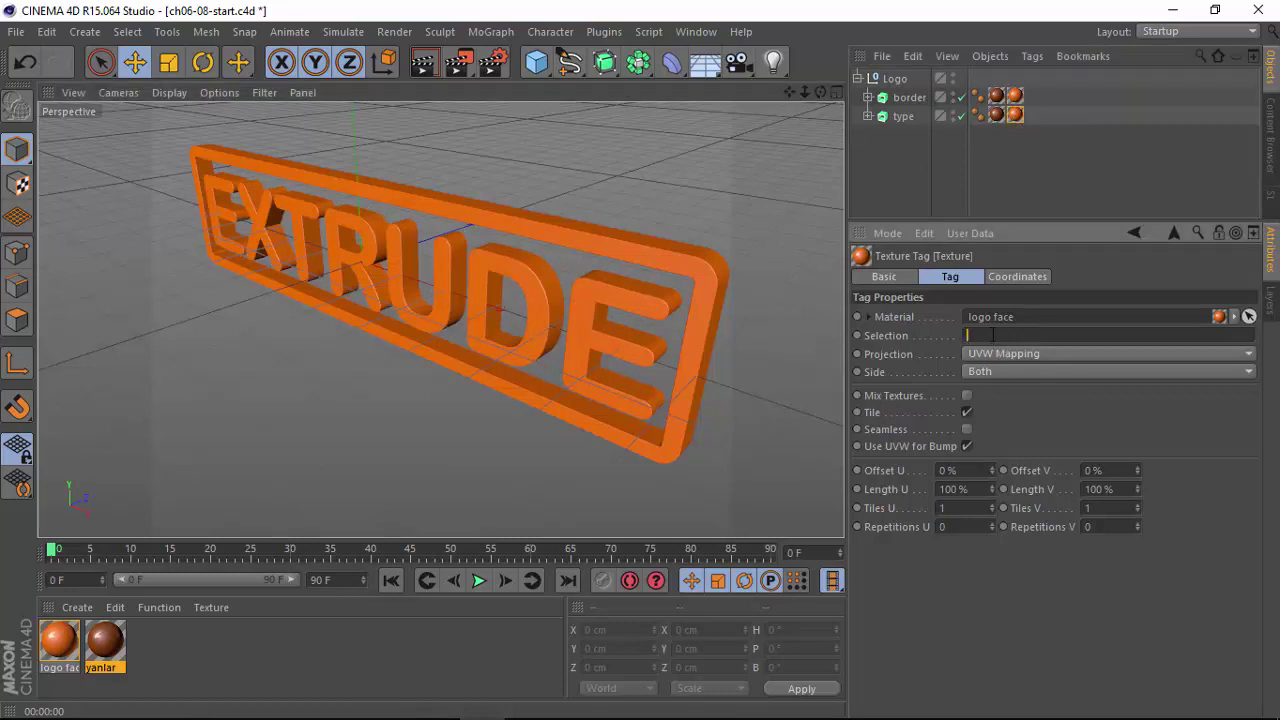
pyautogui.write('C1')
pyautogui.click(1030, 189)
pyautogui.click(676, 340)
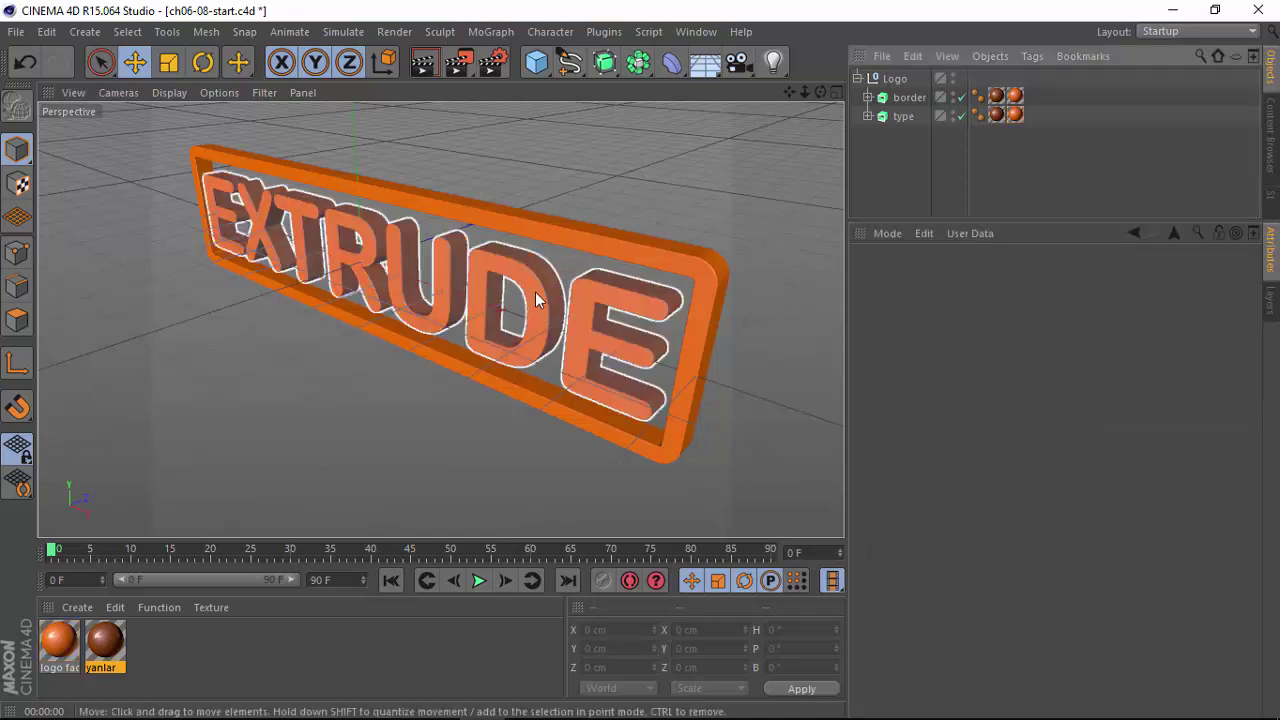
pyautogui.click(1023, 128)
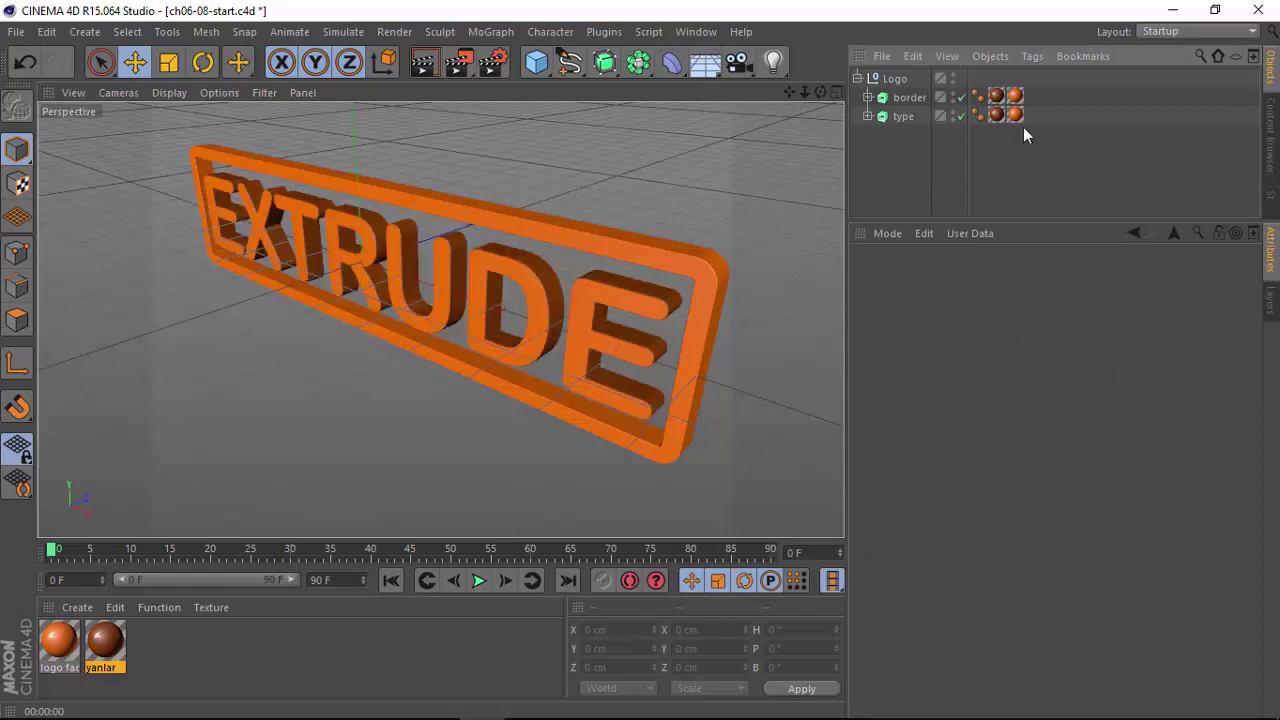
pyautogui.click(563, 278)
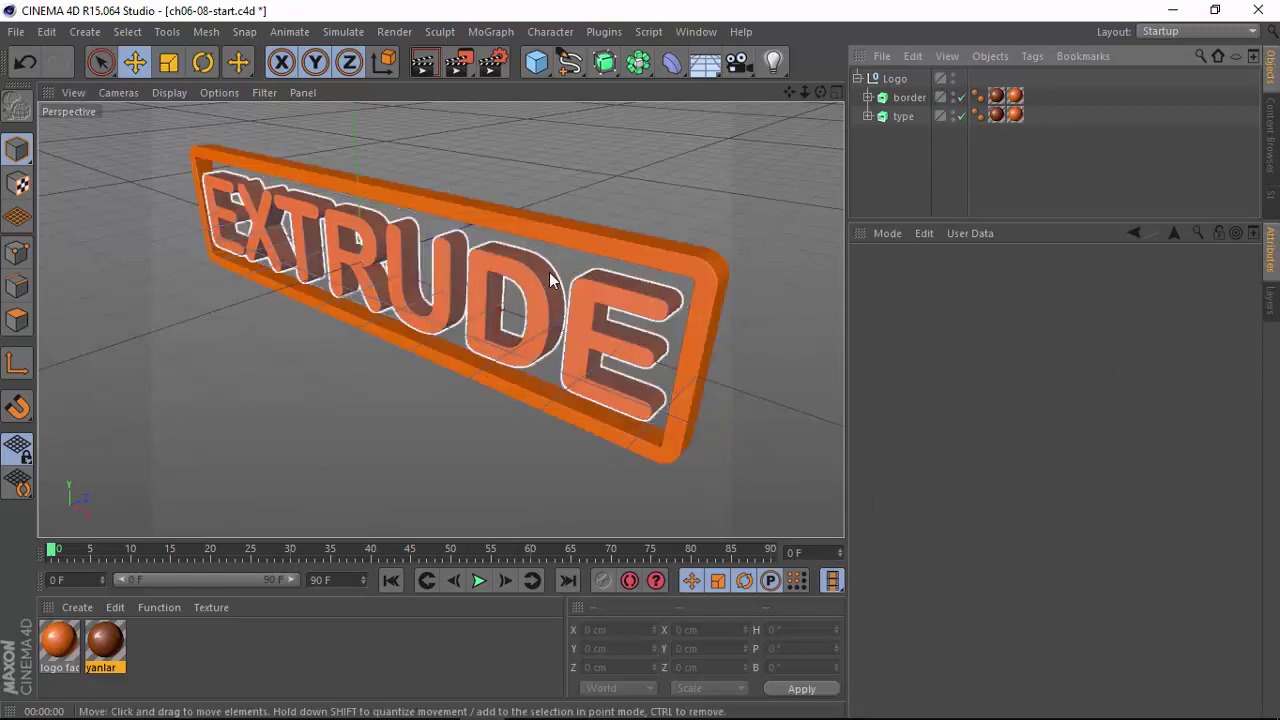
# Restrict the border's logo face tag to selection 'C' and orbit to inspect the sides
pyautogui.click(468, 230)
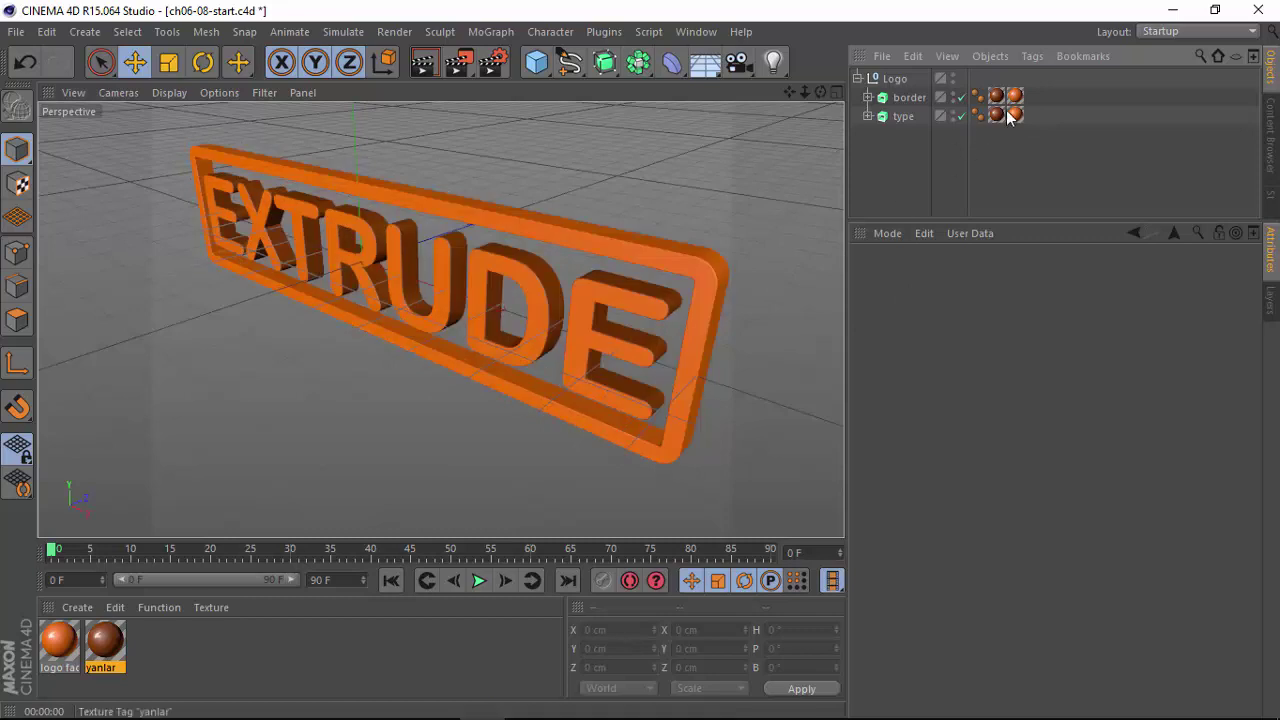
pyautogui.click(1015, 96)
pyautogui.click(991, 335)
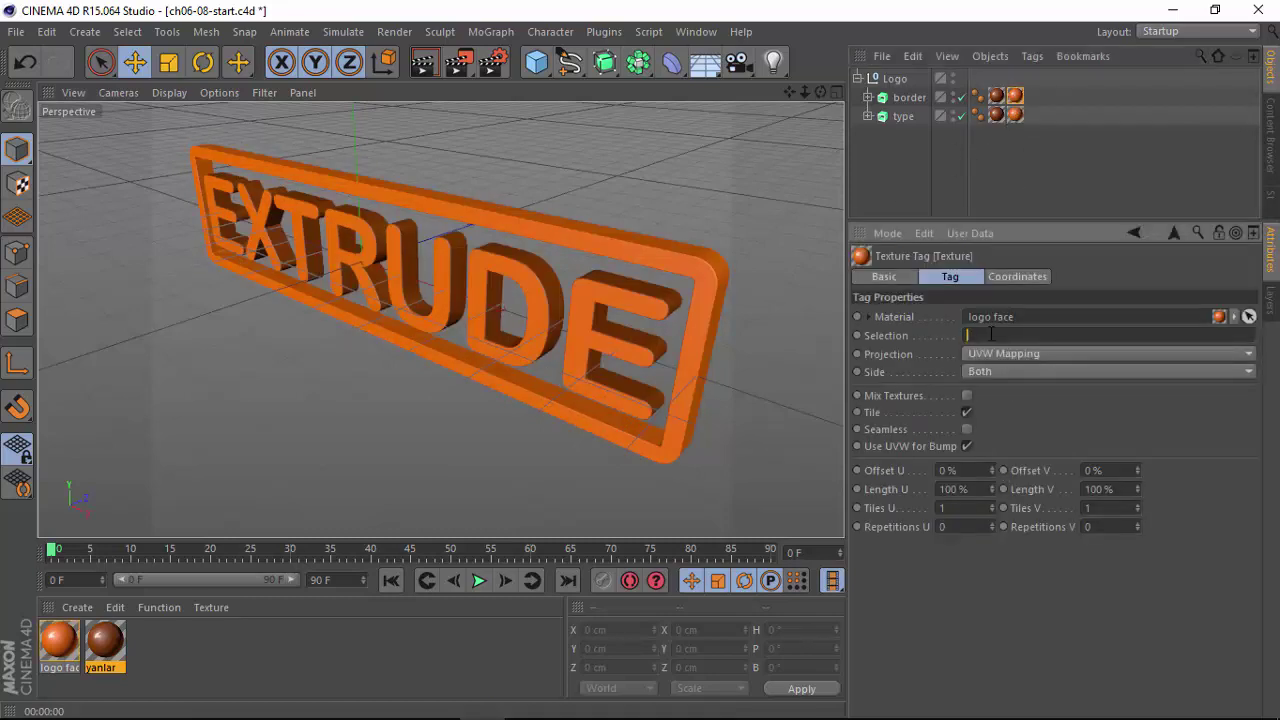
pyautogui.write('C1')
pyautogui.click(1016, 196)
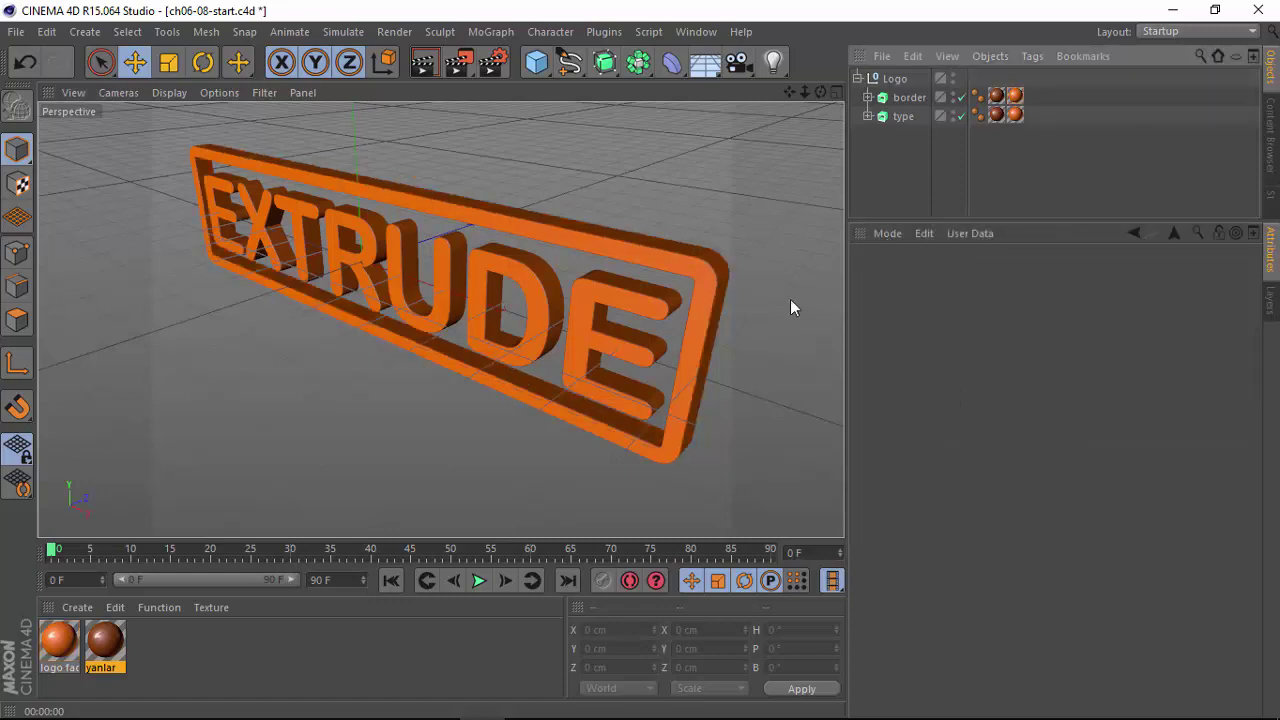
pyautogui.moveTo(736, 320)
pyautogui.keyDown('alt'); pyautogui.mouseDown()
pyautogui.moveTo(200, 313)
pyautogui.moveTo(531, 335)
pyautogui.moveTo(731, 291)
pyautogui.moveTo(802, 318)
pyautogui.moveTo(797, 286)
pyautogui.moveTo(686, 300)
pyautogui.moveTo(680, 323)
pyautogui.moveTo(707, 333)
pyautogui.mouseUp(); pyautogui.keyUp('alt')
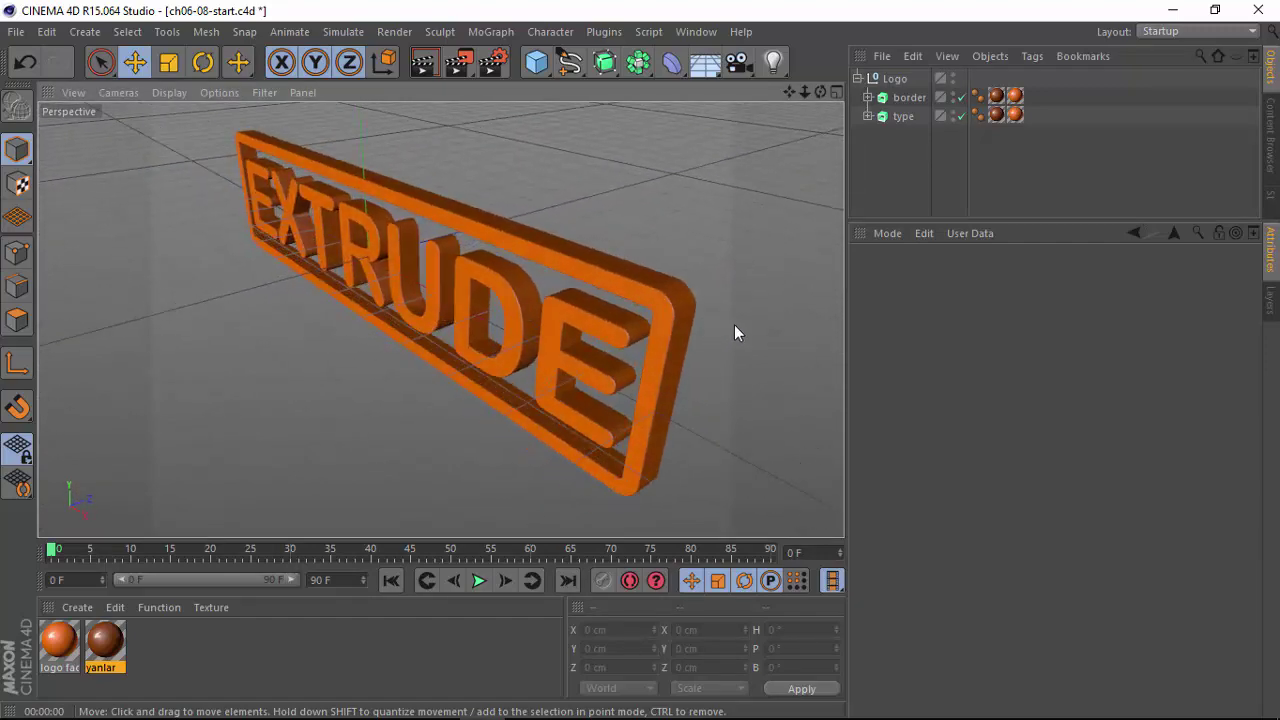
pyautogui.hotkey('ctrl', 'r')
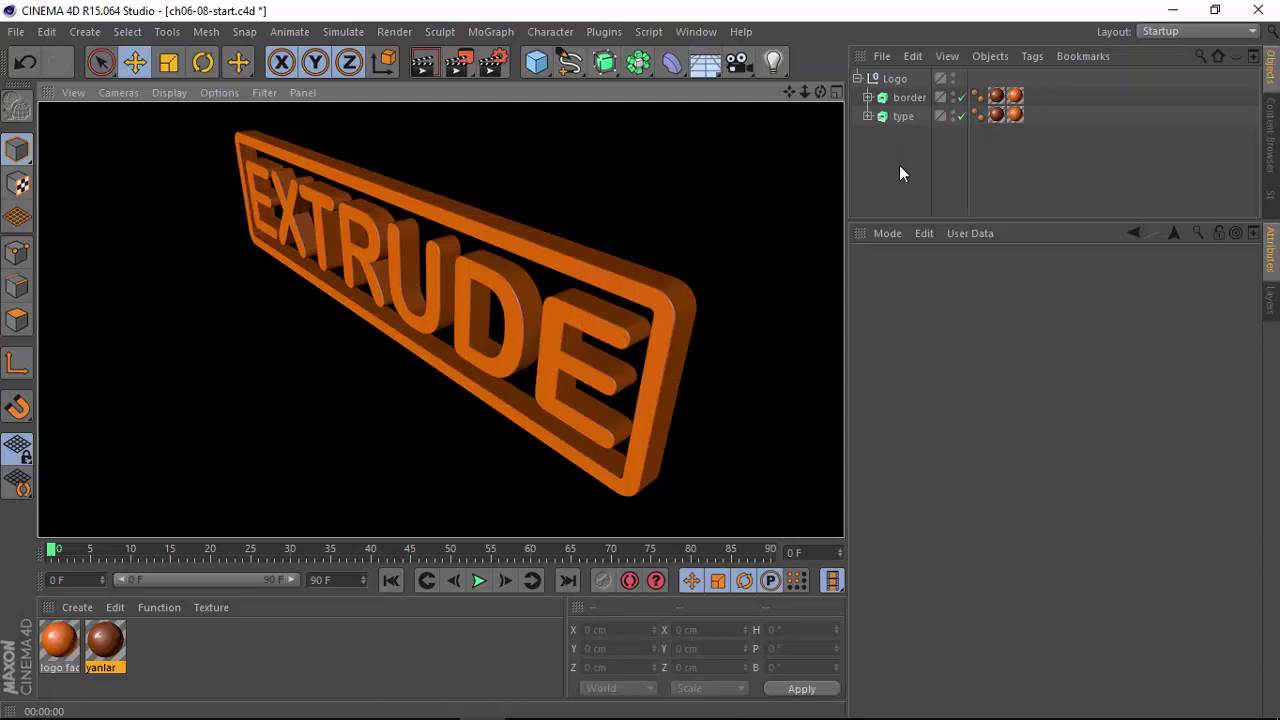
pyautogui.click(440, 485)
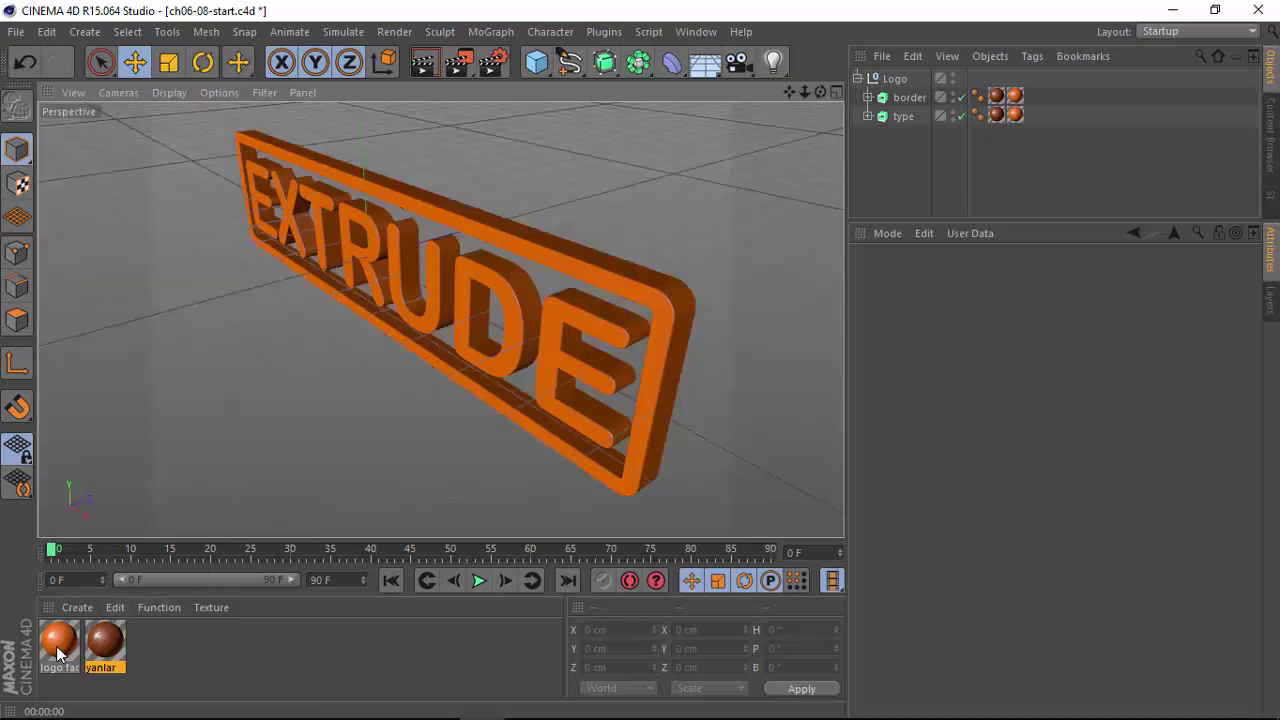
# Duplicate logo face, enable Luminance on the copy, and apply logo face.1 to the type letters
pyautogui.moveTo(60, 645); pyautogui.dragTo(177, 649)
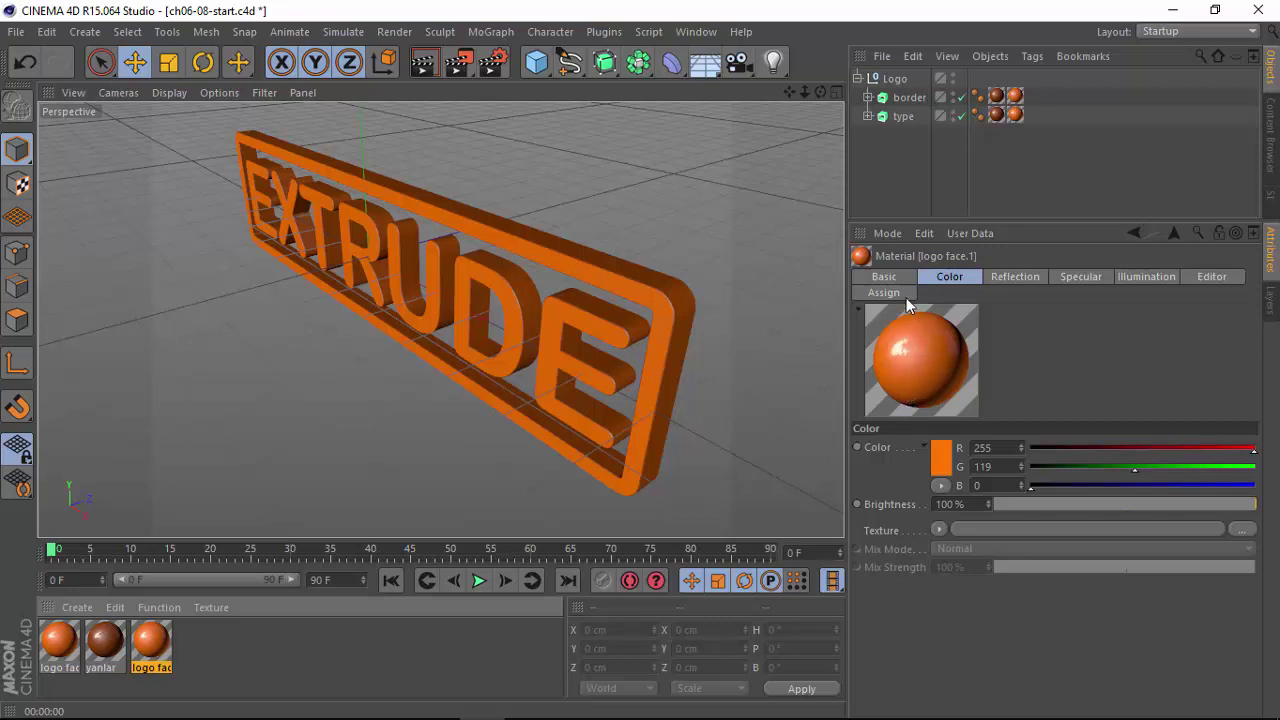
pyautogui.click(889, 277)
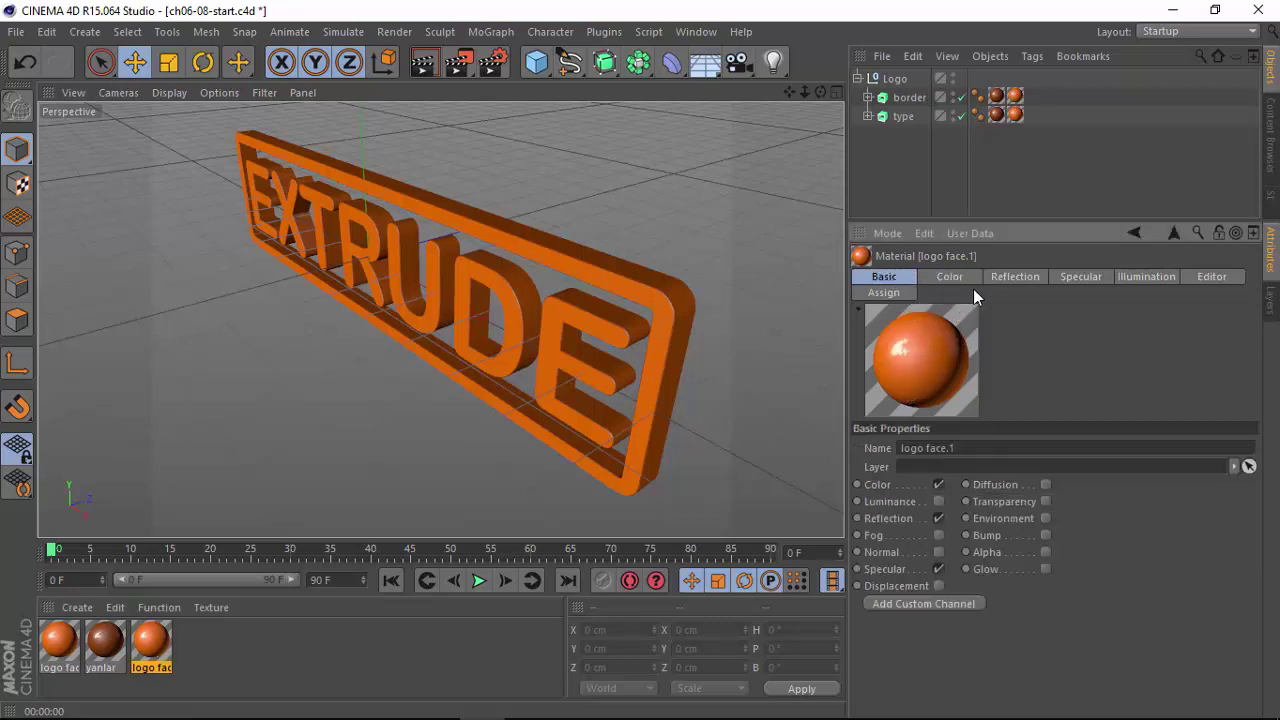
pyautogui.click(938, 501)
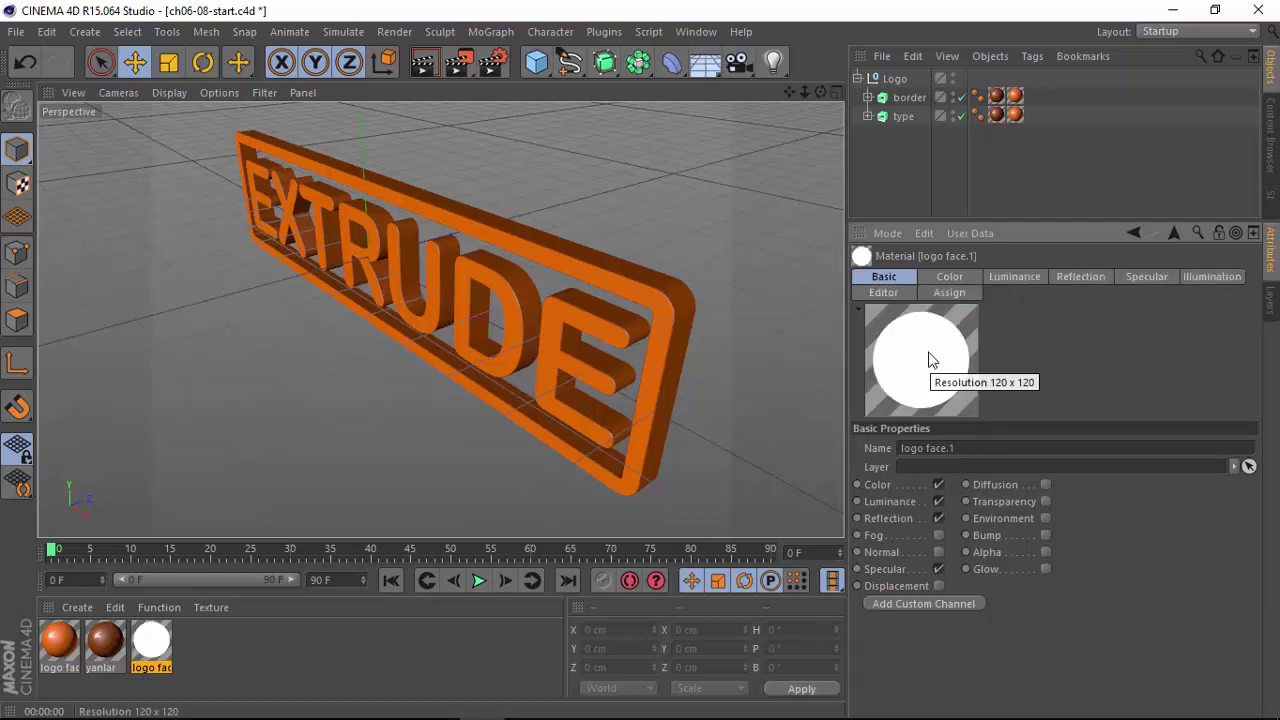
pyautogui.moveTo(152, 643); pyautogui.dragTo(899, 121)
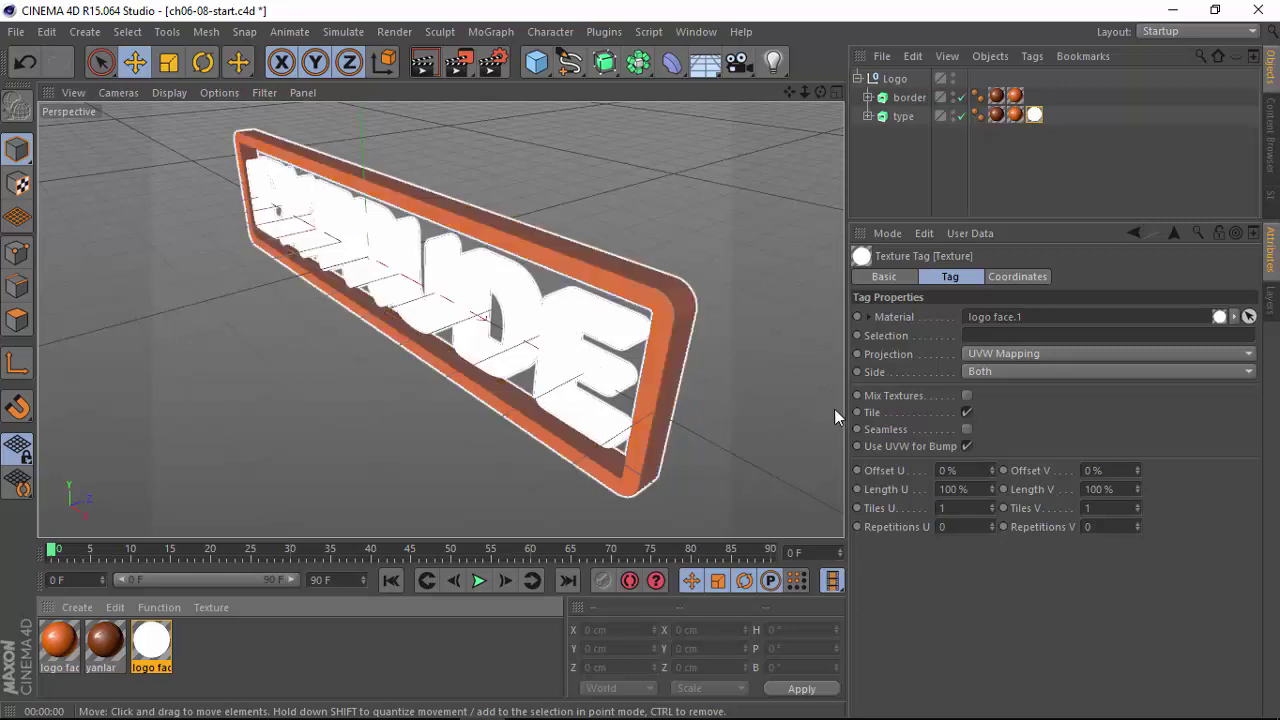
# Give logo face.1 an orange (255, 119, 0) luminance at 92% and drop it onto the letters
pyautogui.click(160, 662)
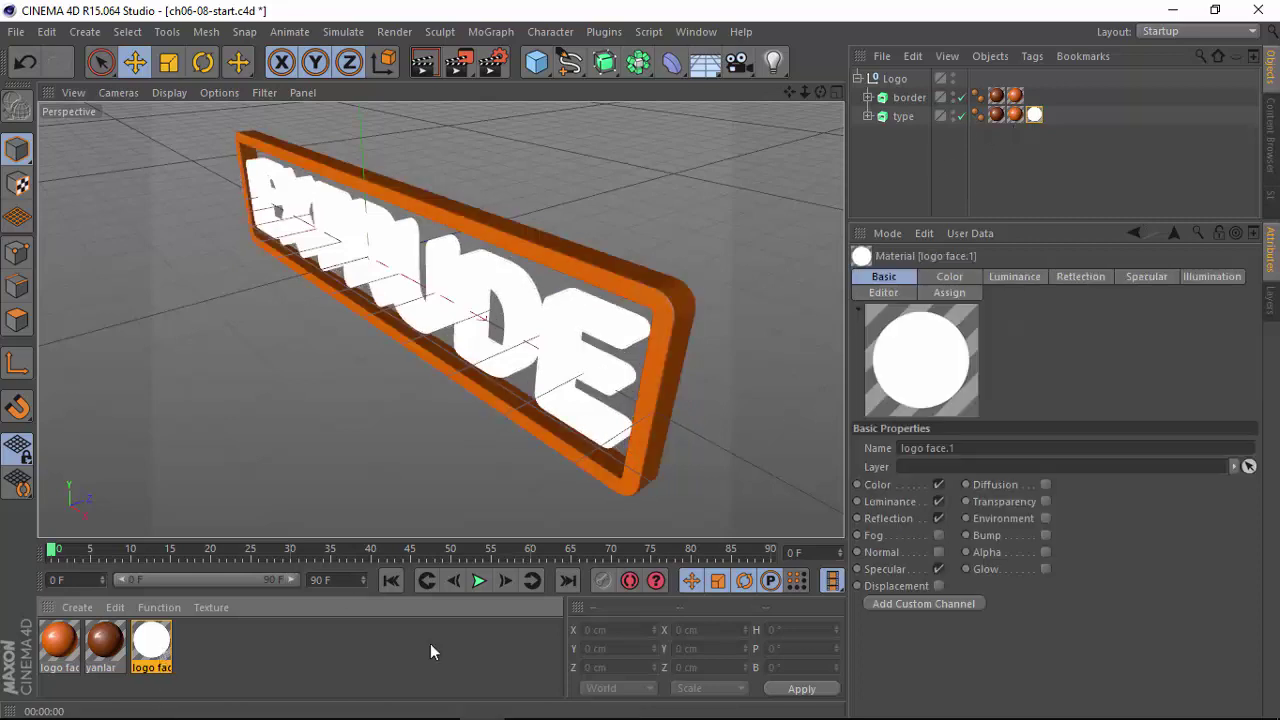
pyautogui.click(1014, 278)
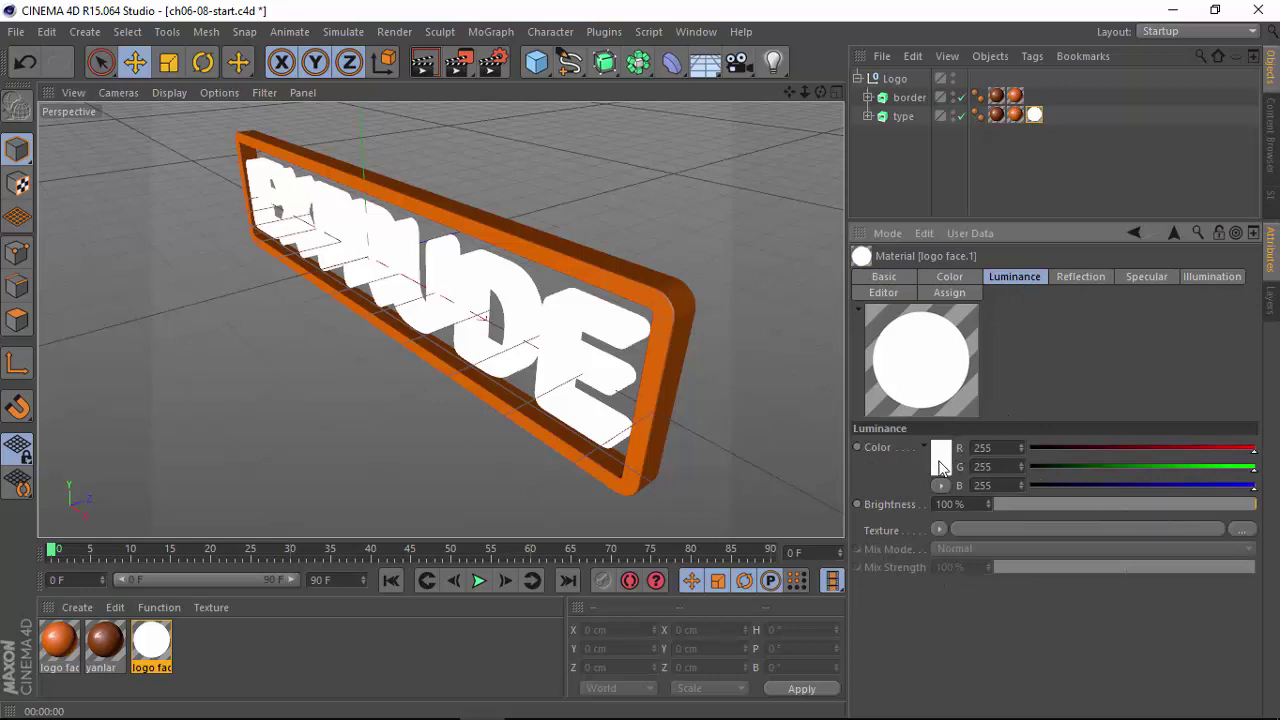
pyautogui.keyDown('shift'); pyautogui.click(955, 281); pyautogui.keyUp('shift')
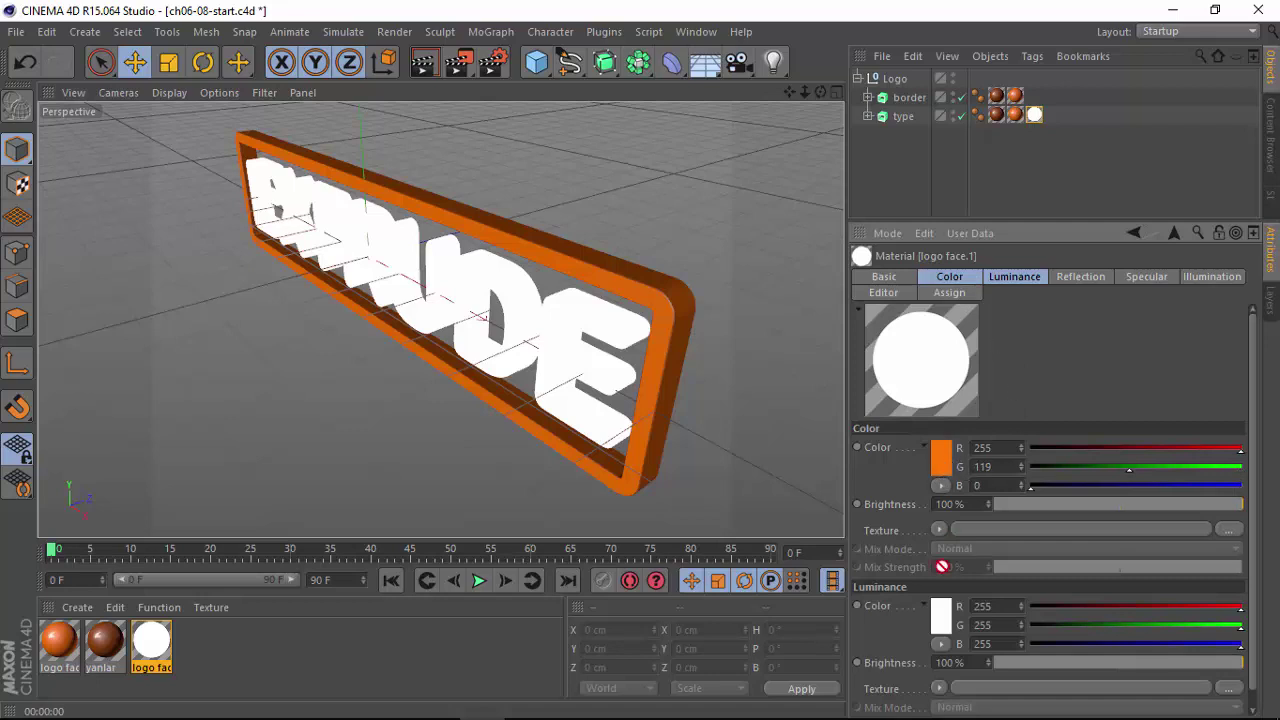
pyautogui.moveTo(942, 460); pyautogui.dragTo(940, 620)
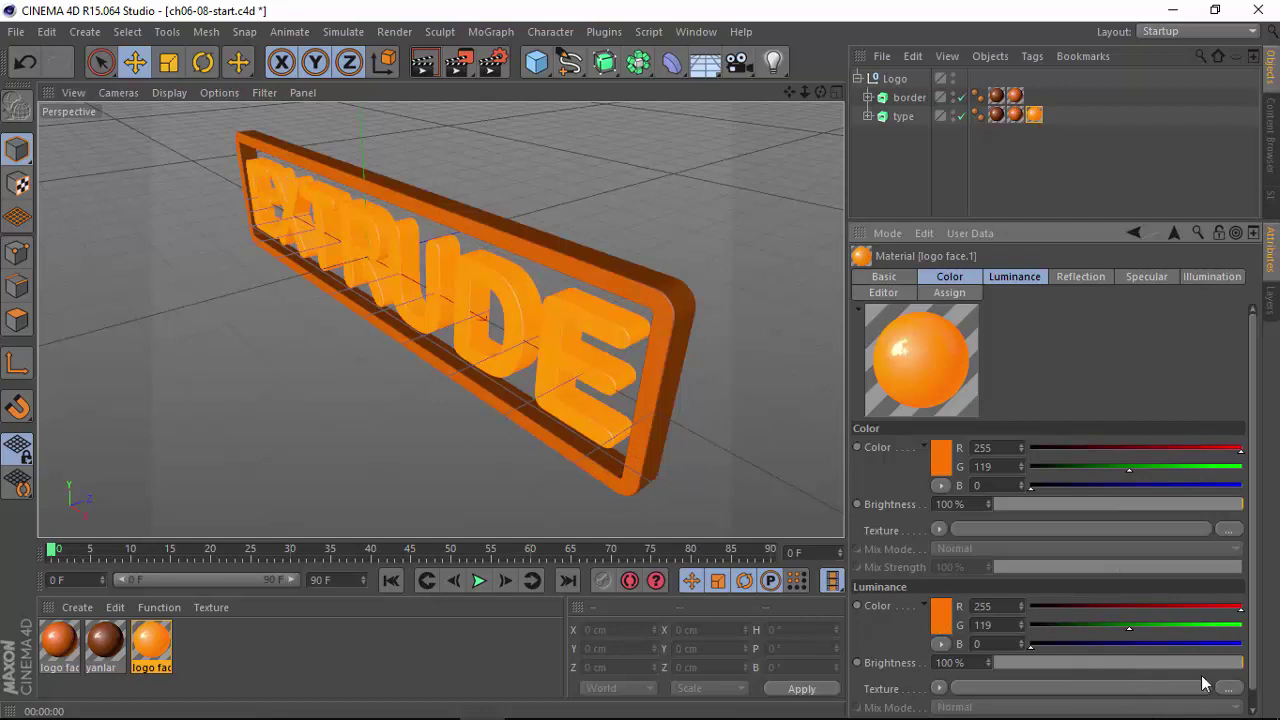
pyautogui.moveTo(1240, 663)
pyautogui.mouseDown()
pyautogui.moveTo(1195, 663)
pyautogui.moveTo(1227, 668)
pyautogui.mouseUp()
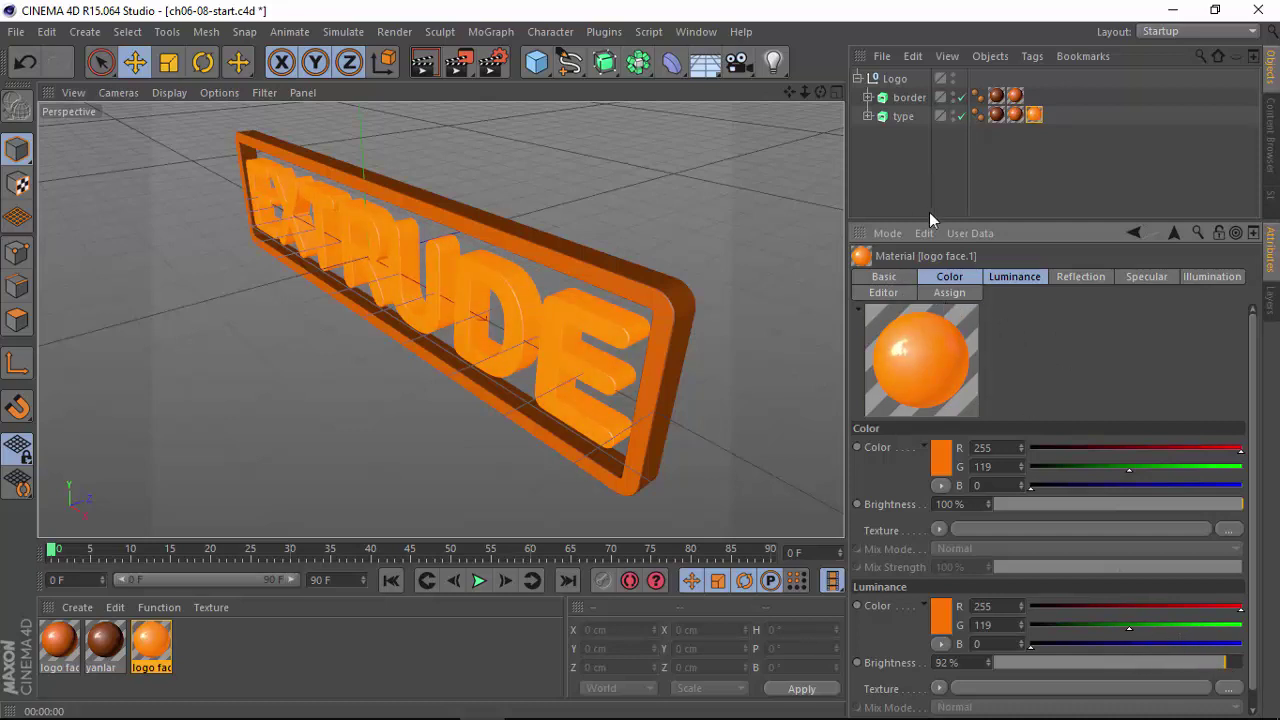
pyautogui.moveTo(922, 313)
pyautogui.mouseDown()
pyautogui.moveTo(609, 310)
pyautogui.moveTo(626, 328)
pyautogui.mouseUp()
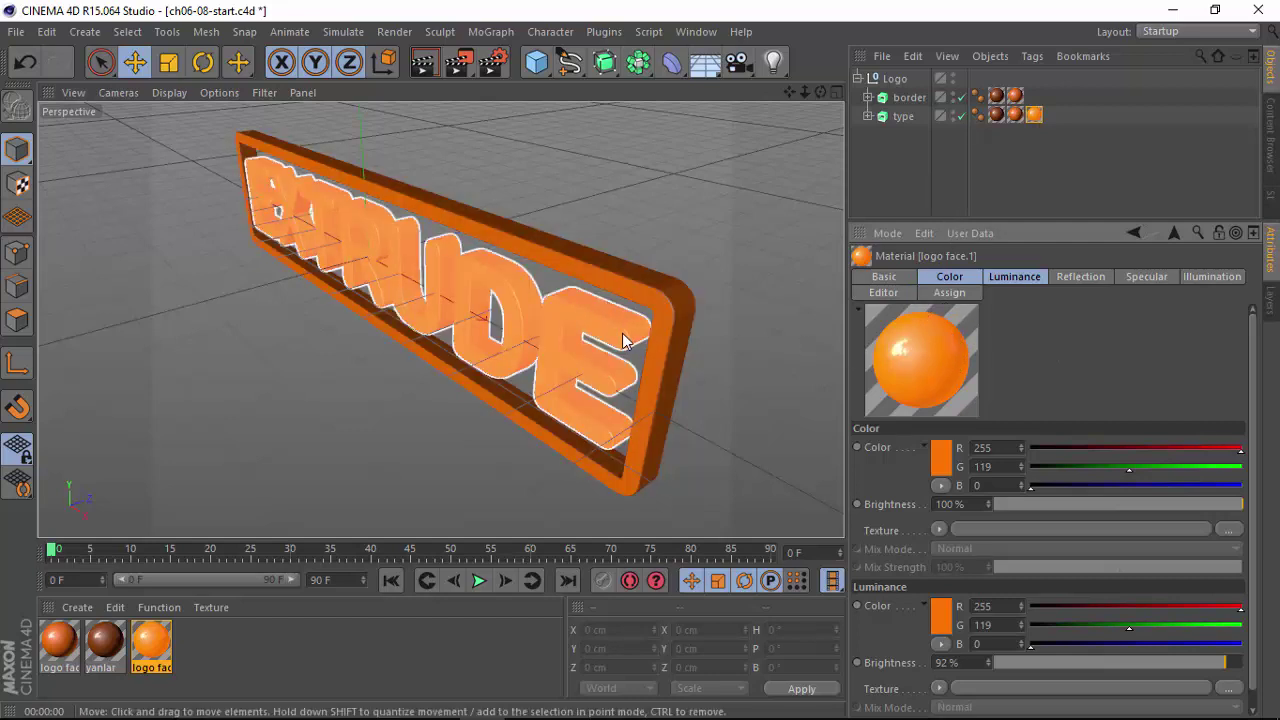
pyautogui.moveTo(626, 330); pyautogui.dragTo(633, 354)
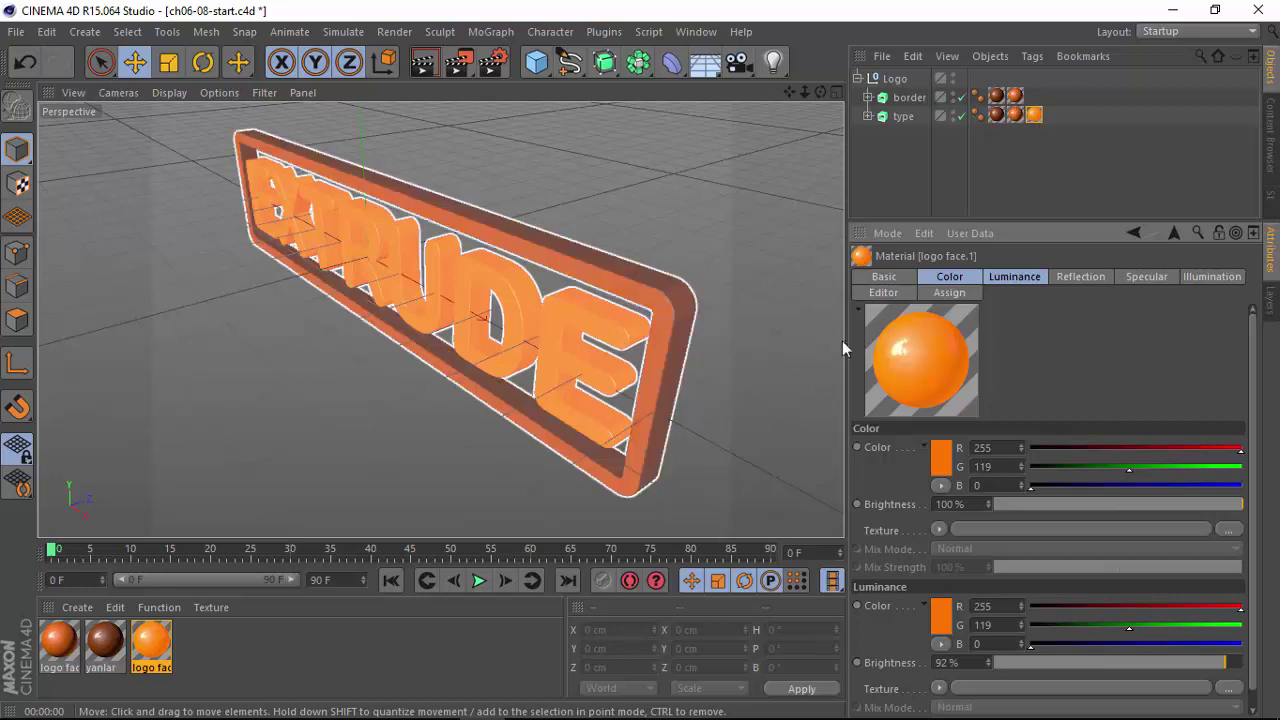
# Set the type's logo face.1 tag Selection to 'R' so only the front faces glow
pyautogui.click(1036, 116)
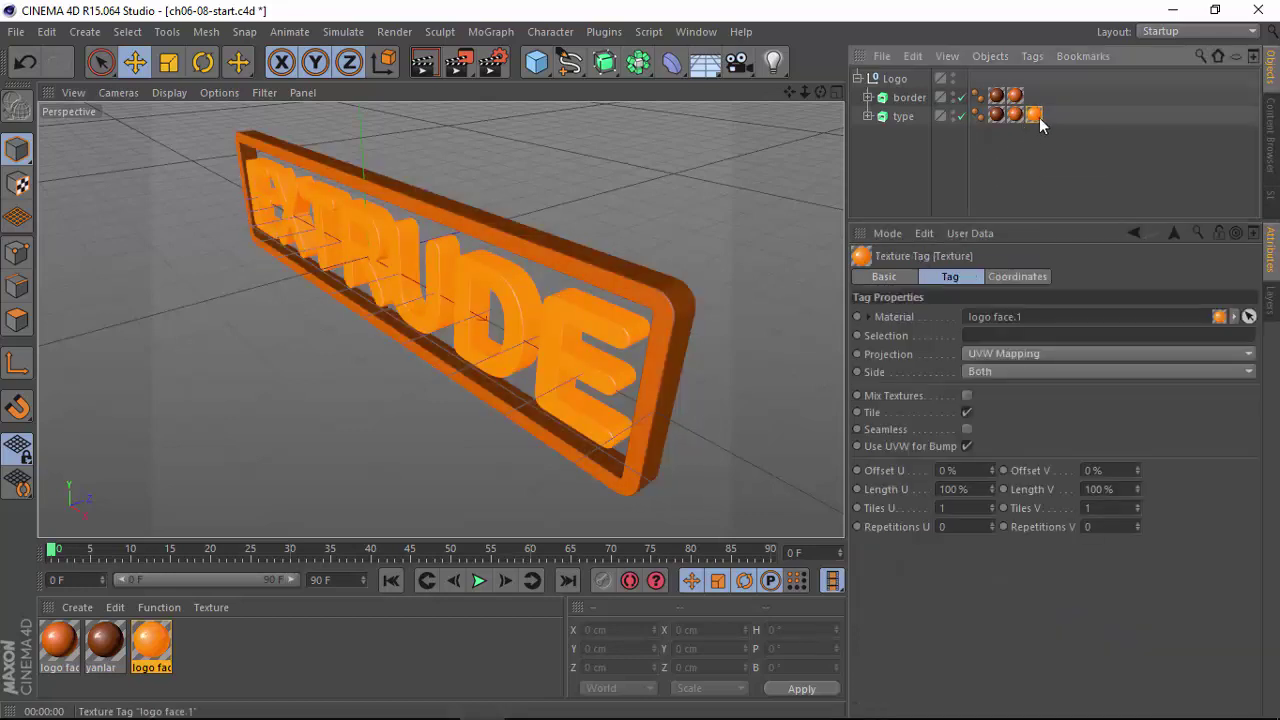
pyautogui.click(979, 335)
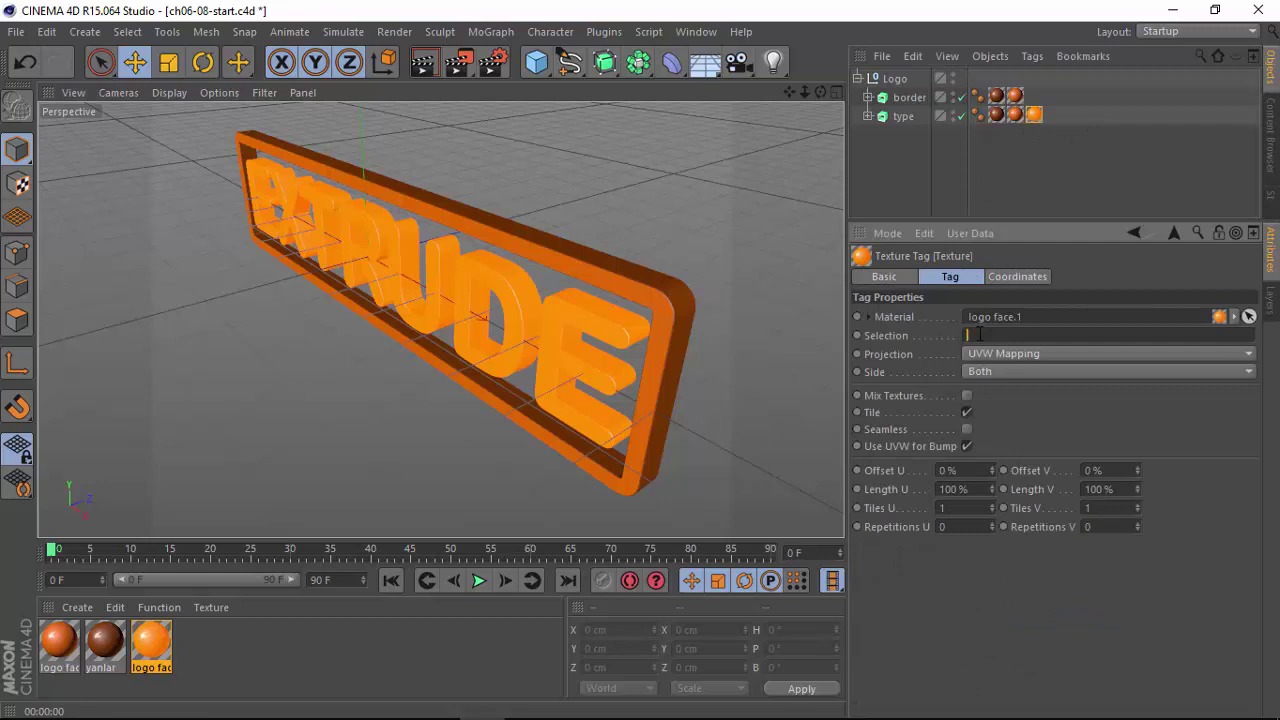
pyautogui.write('R1')
pyautogui.click(1003, 193)
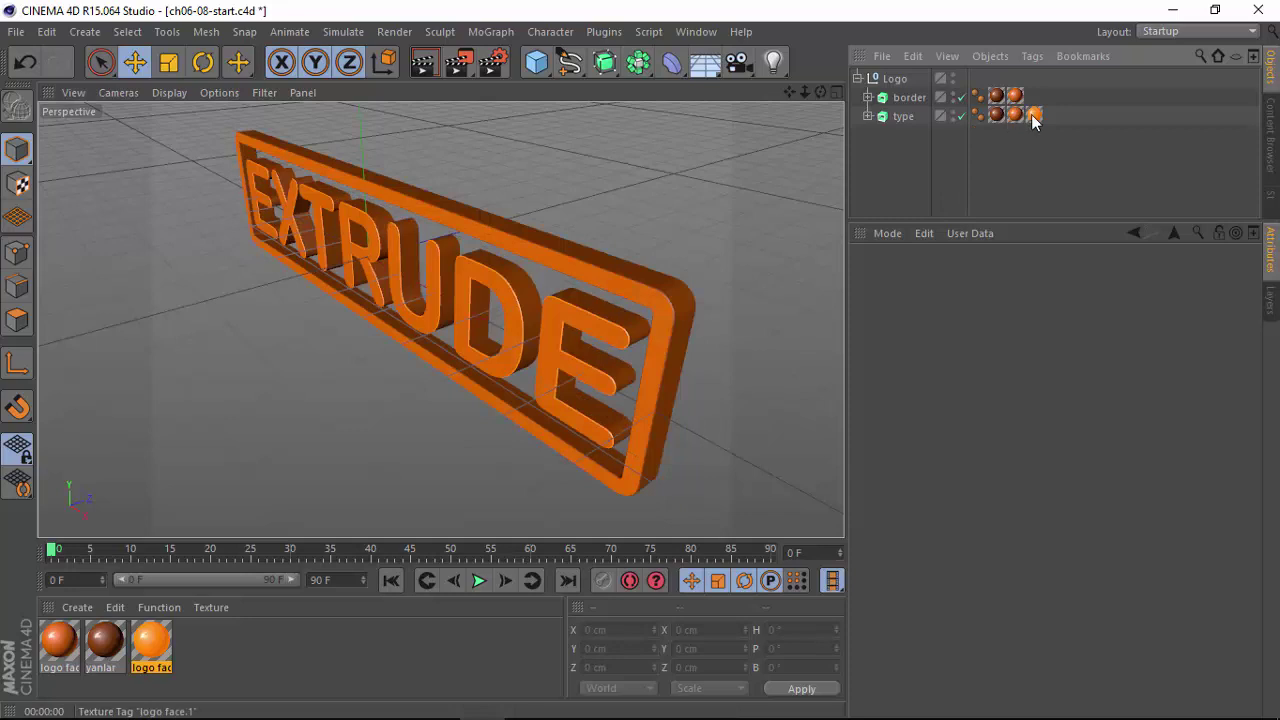
# Copy the logo face.1 tag onto the border, set its Selection to R1, and orbit to check
pyautogui.keyDown('ctrl'); pyautogui.moveTo(1033, 117); pyautogui.dragTo(1034, 97); pyautogui.keyUp('ctrl')
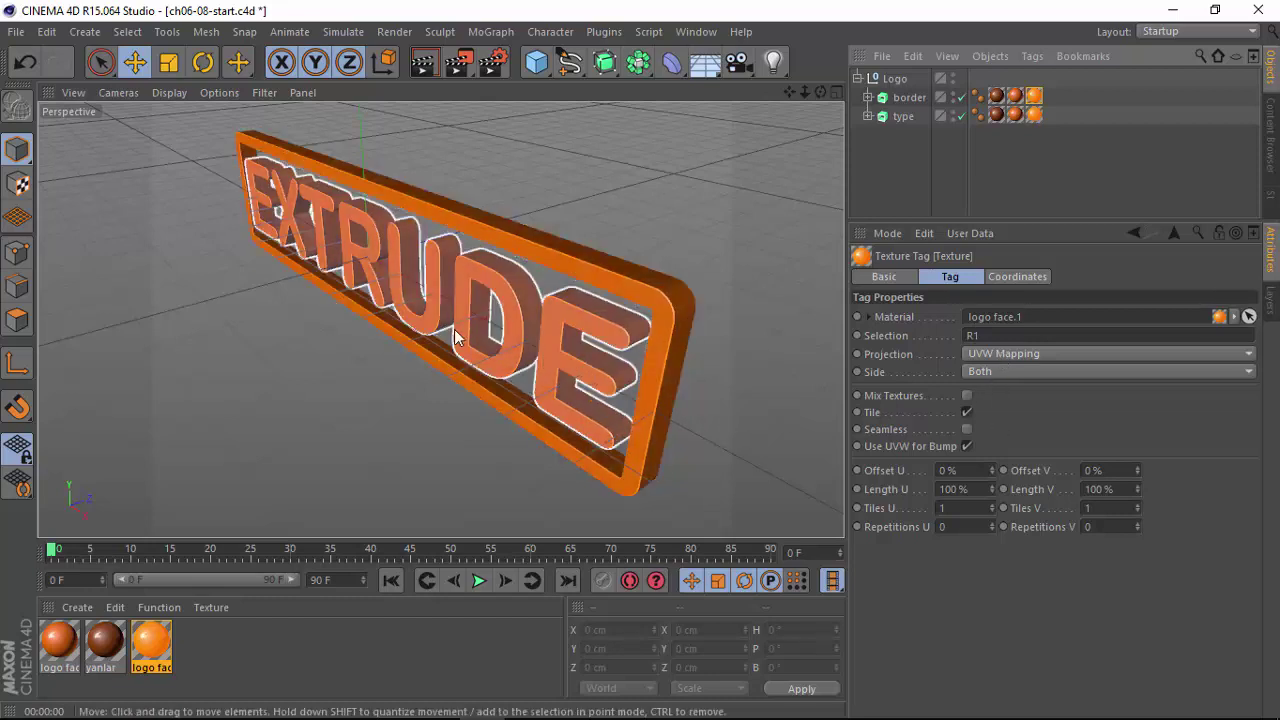
pyautogui.click(965, 429)
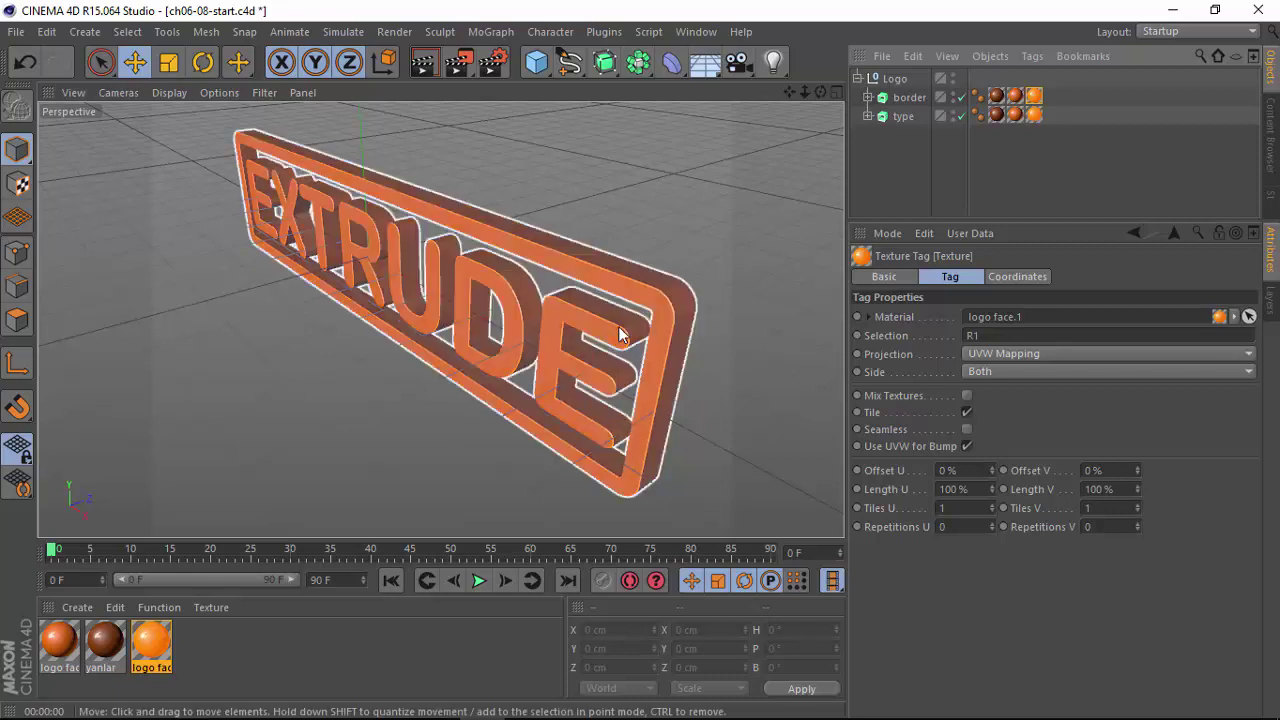
pyautogui.scroll(2, 615, 321)
pyautogui.scroll(2, 615, 321)
pyautogui.scroll(2, 614, 328)
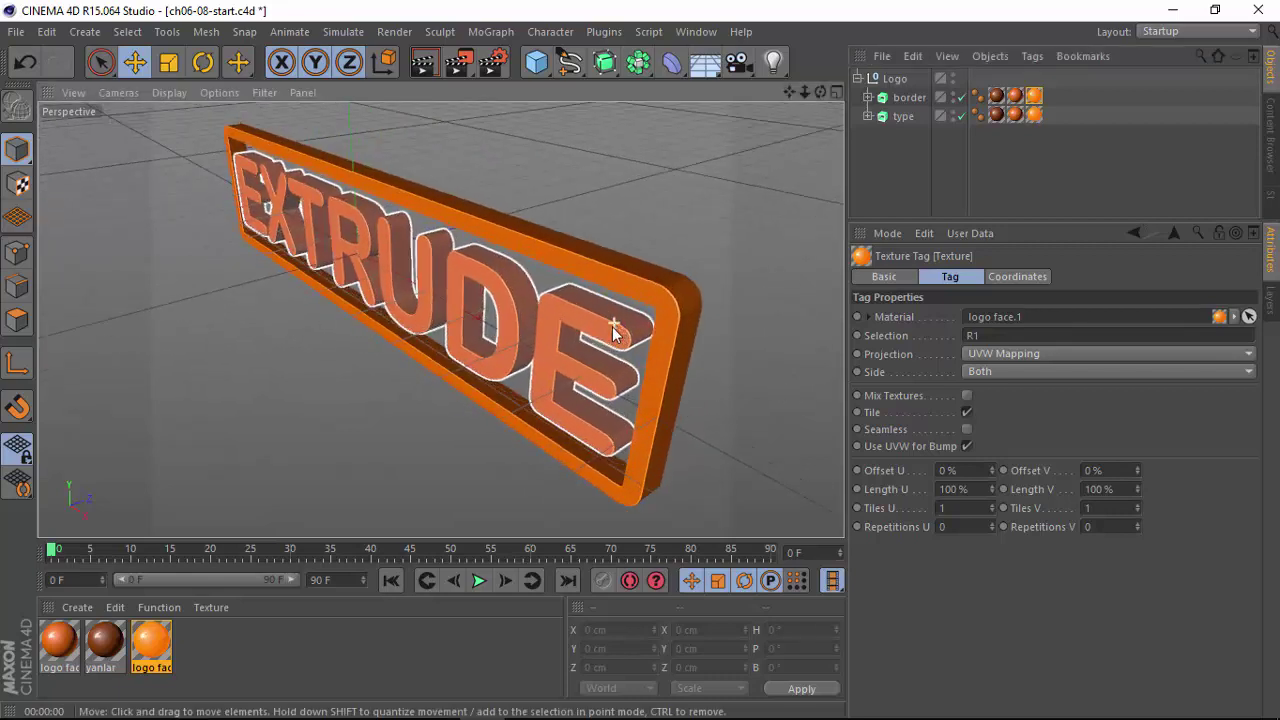
pyautogui.scroll(3, 613, 335)
pyautogui.scroll(2, 632, 327)
pyautogui.scroll(2, 632, 327)
pyautogui.scroll(2, 648, 320)
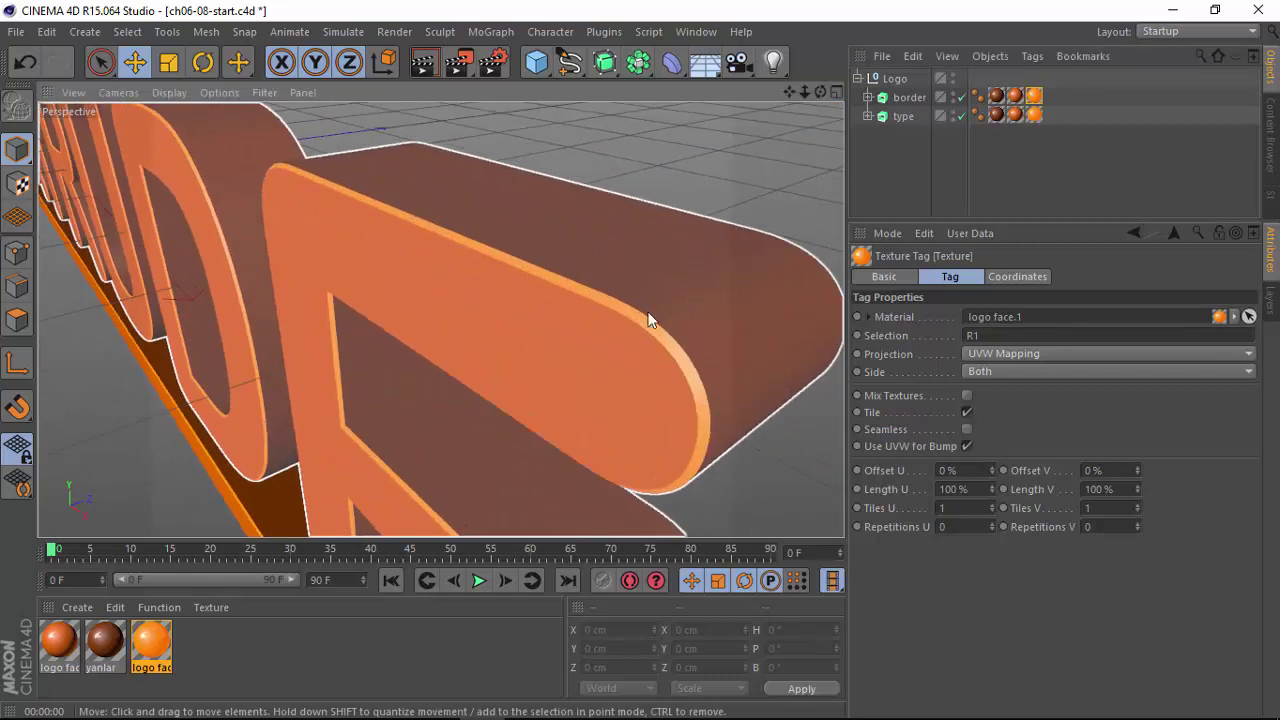
pyautogui.scroll(-2, 700, 330)
pyautogui.scroll(-3, 740, 337)
pyautogui.scroll(-2, 740, 340)
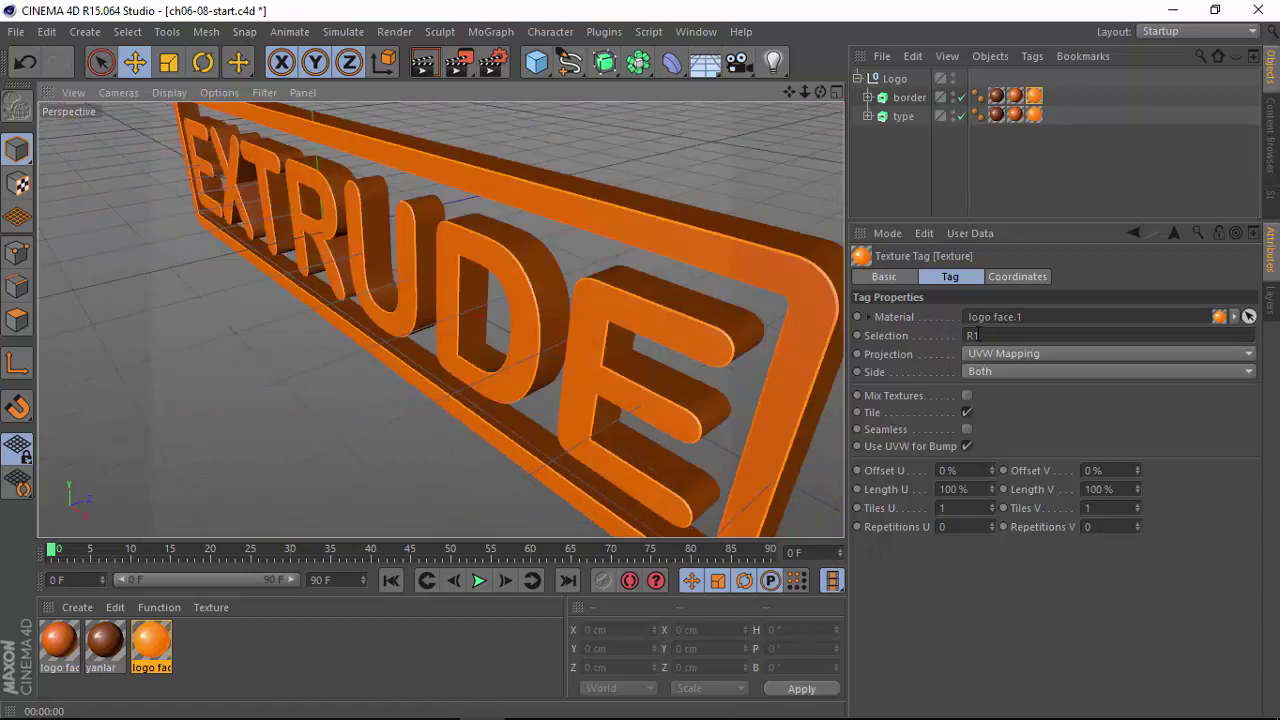
pyautogui.press('Return')
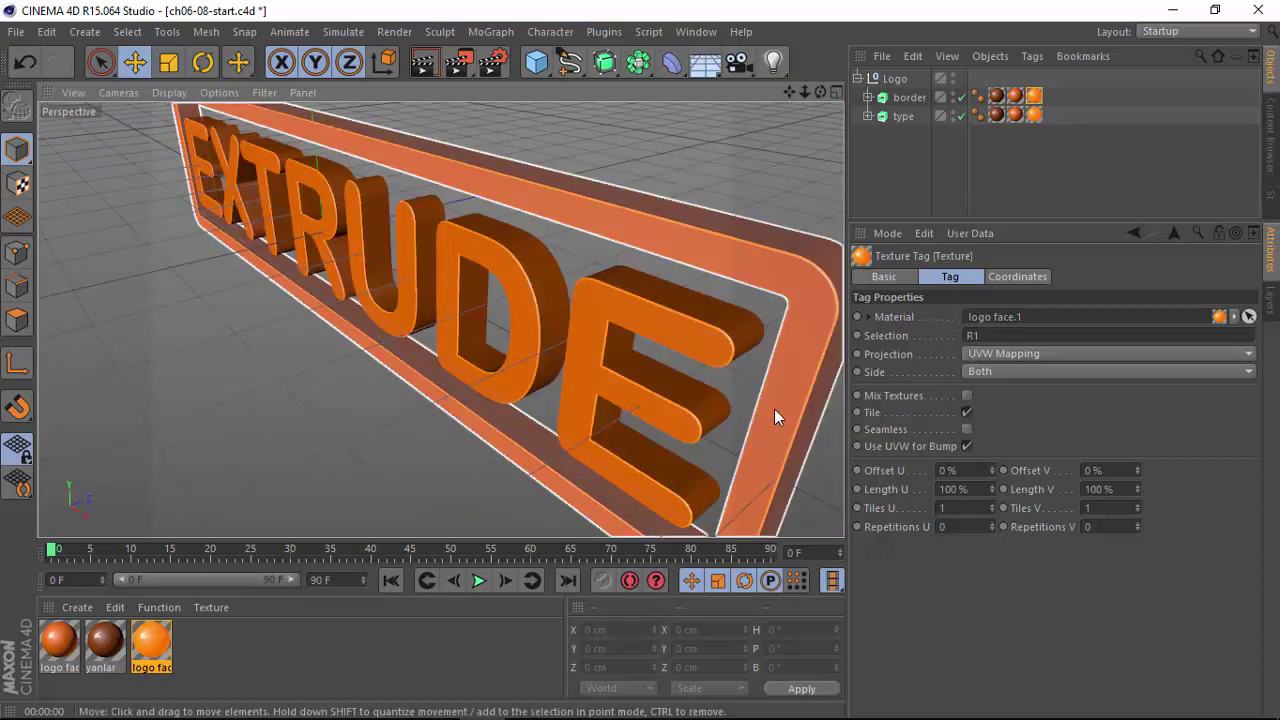
pyautogui.moveTo(747, 418)
pyautogui.keyDown('alt'); pyautogui.mouseDown()
pyautogui.moveTo(344, 373)
pyautogui.moveTo(570, 412)
pyautogui.moveTo(634, 448)
pyautogui.moveTo(658, 419)
pyautogui.moveTo(542, 425)
pyautogui.moveTo(765, 437)
pyautogui.moveTo(479, 314)
pyautogui.moveTo(309, 280)
pyautogui.moveTo(276, 260)
pyautogui.moveTo(310, 300)
pyautogui.moveTo(343, 437)
pyautogui.moveTo(517, 341)
pyautogui.mouseUp(); pyautogui.keyUp('alt')
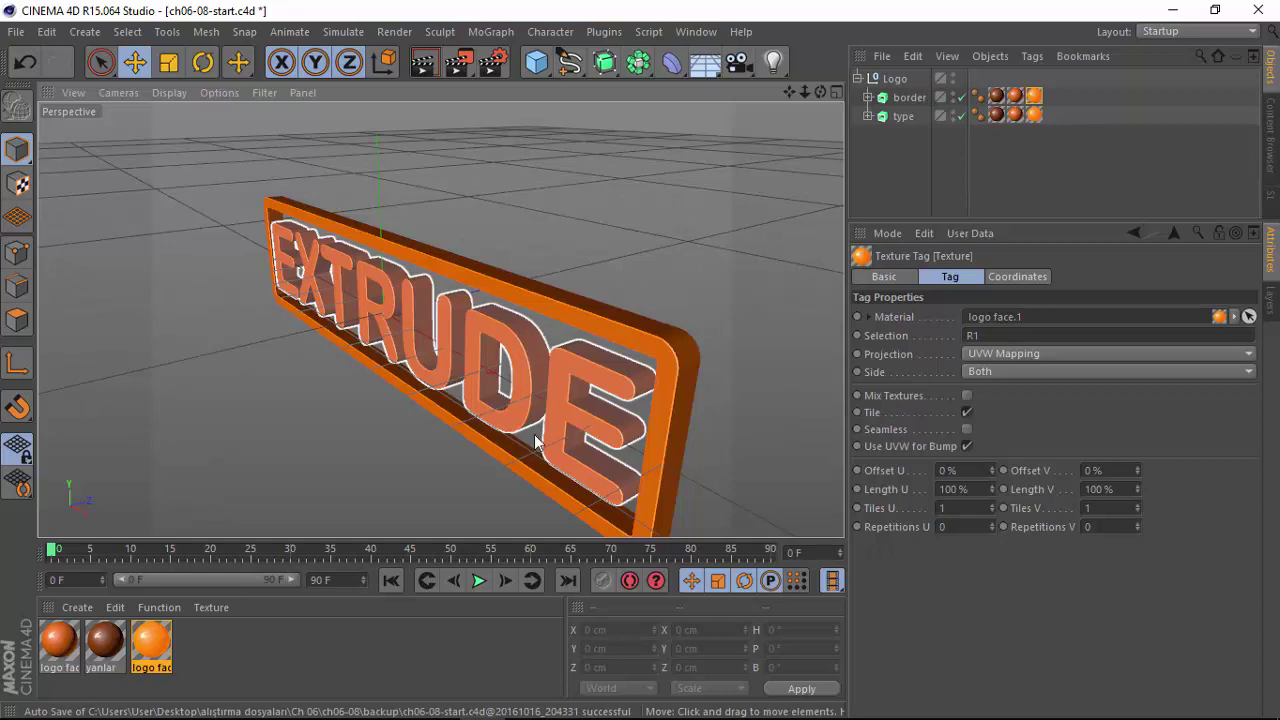
# Turn the view front-on to the logo and render the glowing EXTRUDE letters and border
pyautogui.click(547, 462)
pyautogui.keyDown('alt'); pyautogui.moveTo(546, 458); pyautogui.dragTo(514, 239); pyautogui.keyUp('alt')
pyautogui.click(425, 72)
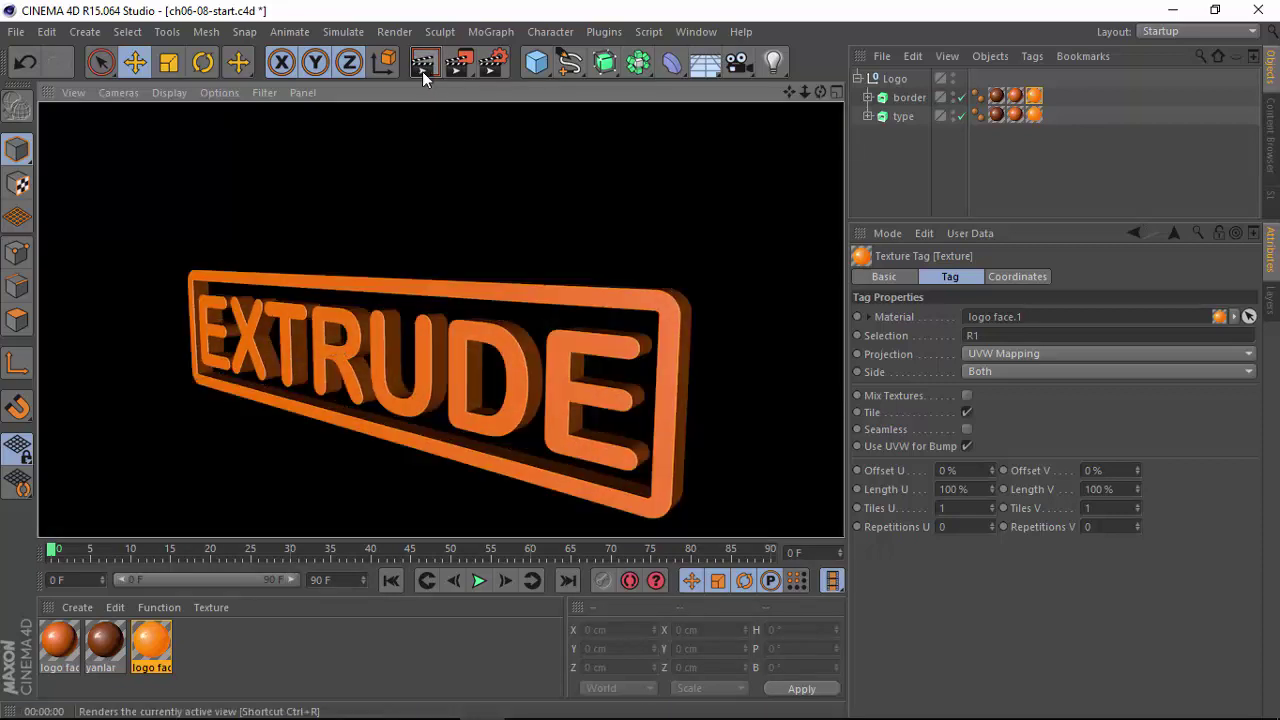